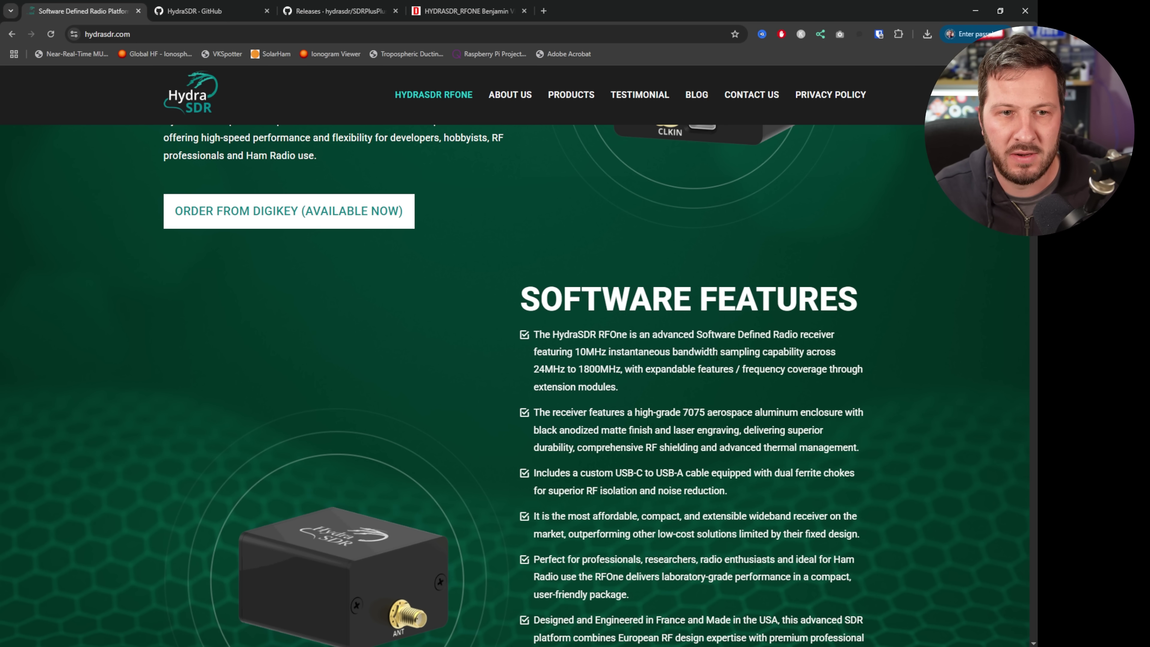
Step: Scroll the hydrasdr.com page past the Software Features list down to Box Content
{"action": "scroll", "coordinate": [719, 363], "scroll_direction": "down", "scroll_amount": 1}
{"action": "scroll", "coordinate": [721, 369], "scroll_direction": "down", "scroll_amount": 1}
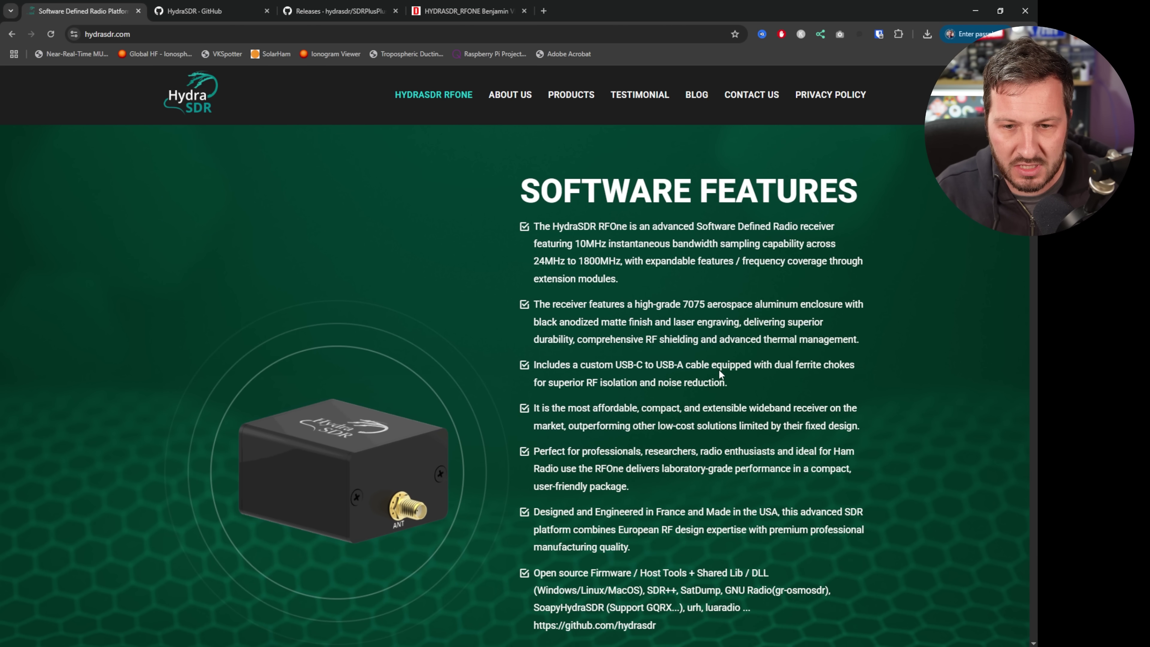
{"action": "scroll", "coordinate": [517, 385], "scroll_direction": "down", "scroll_amount": 1}
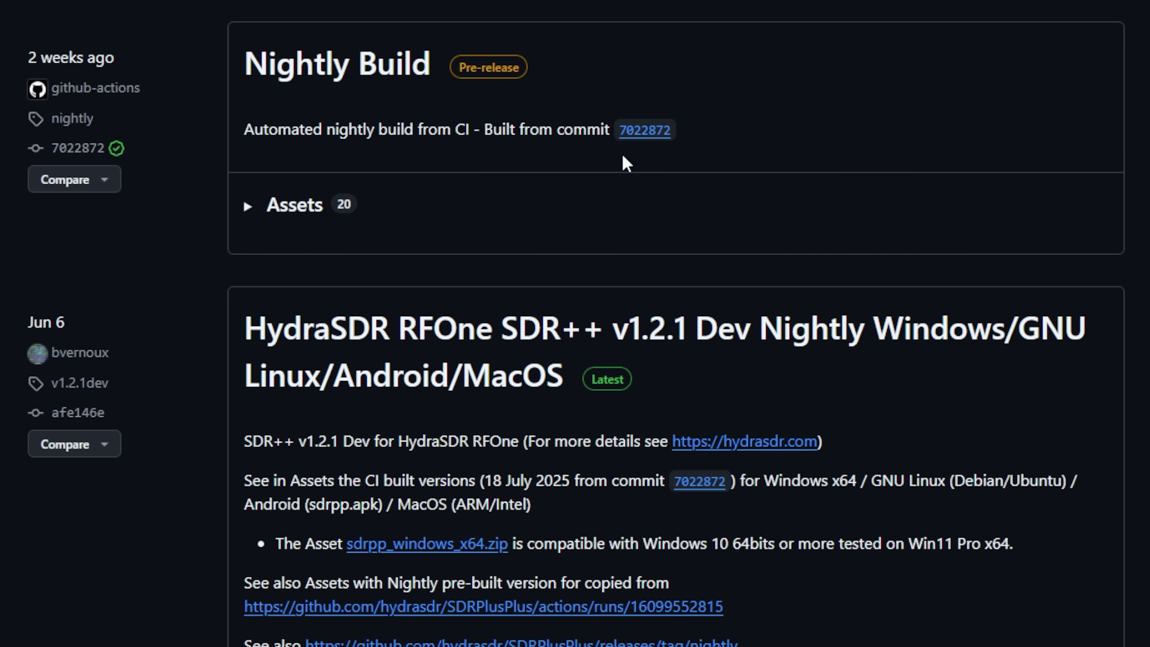
Step: Scroll the Releases page to the RFOne SDR++ v1.2.1 Dev expanded Assets list
{"action": "scroll", "coordinate": [673, 279], "scroll_direction": "down", "scroll_amount": 2}
{"action": "scroll", "coordinate": [940, 291], "scroll_direction": "down", "scroll_amount": 4}
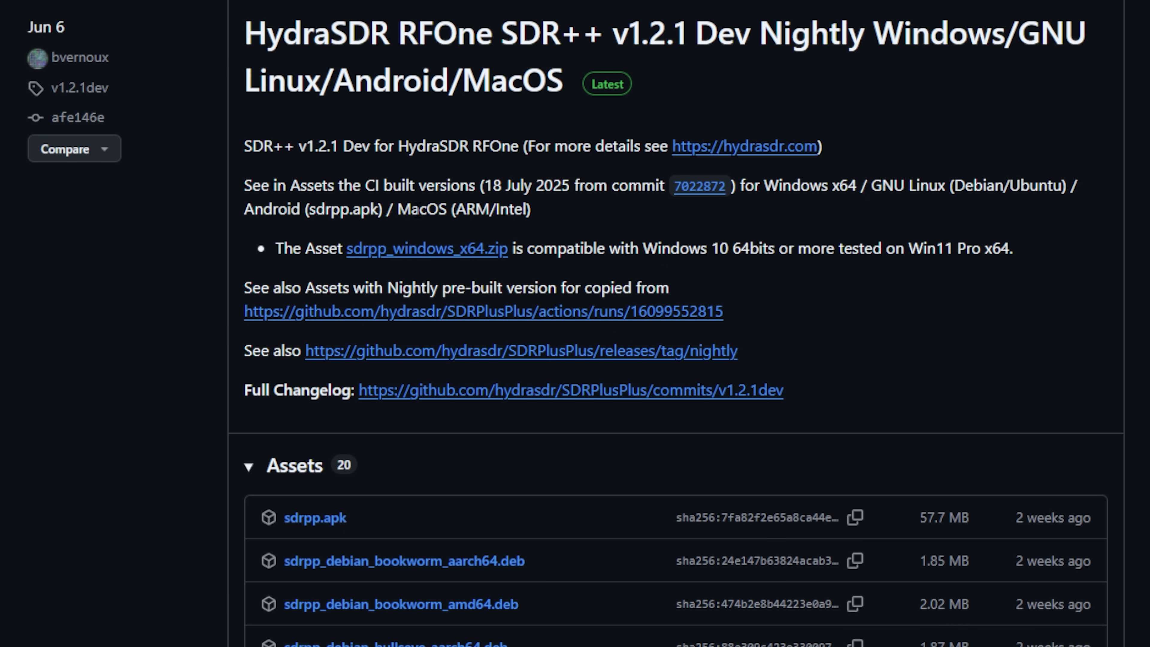
{"action": "scroll", "coordinate": [413, 258], "scroll_direction": "up", "scroll_amount": 4}
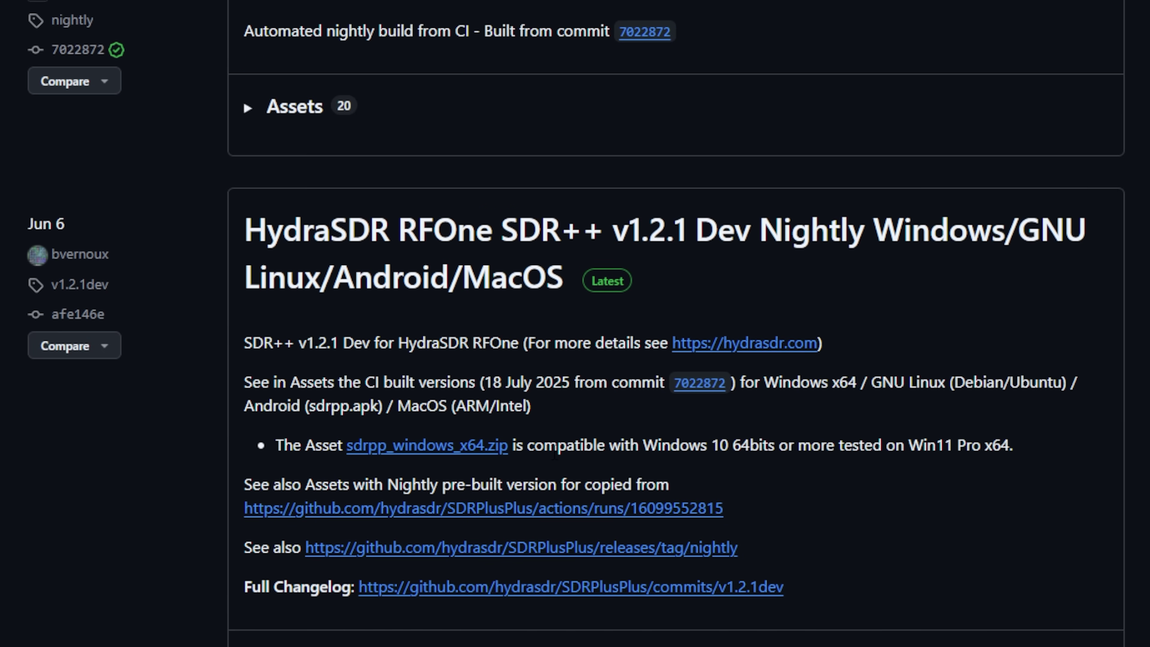
{"action": "scroll", "coordinate": [516, 410], "scroll_direction": "down", "scroll_amount": 8}
{"action": "scroll", "coordinate": [515, 410], "scroll_direction": "down", "scroll_amount": 2}
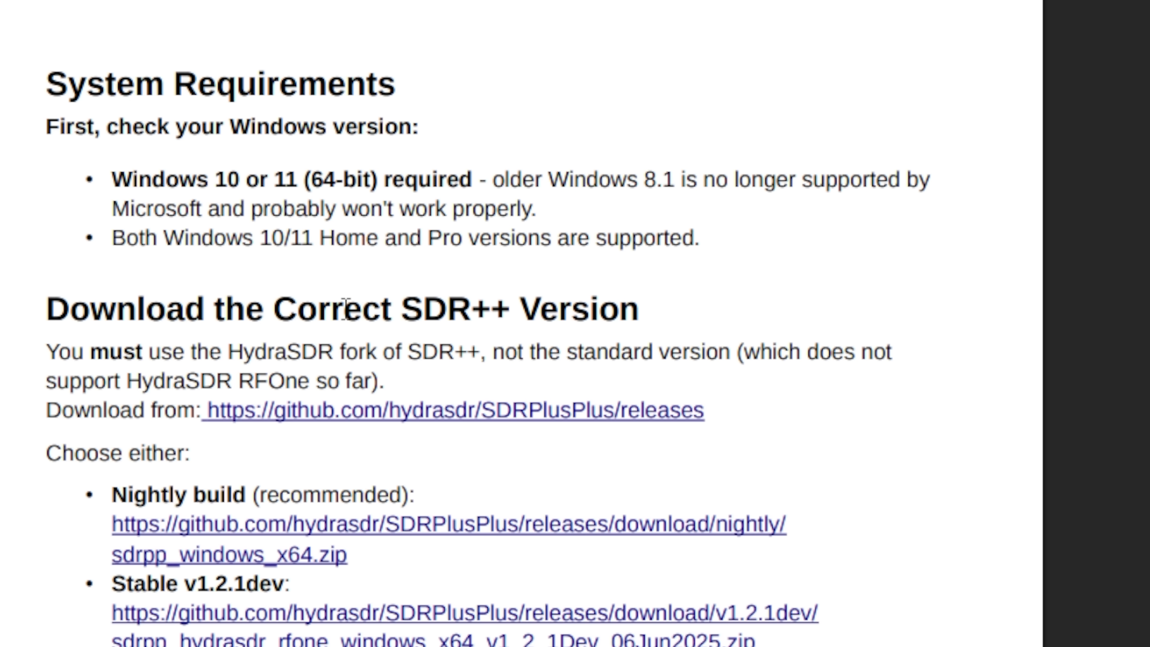
Step: Read through the PDF quick start guide's steps 1–10, up to FM reception
{"action": "scroll", "coordinate": [521, 326], "scroll_direction": "down", "scroll_amount": 15}
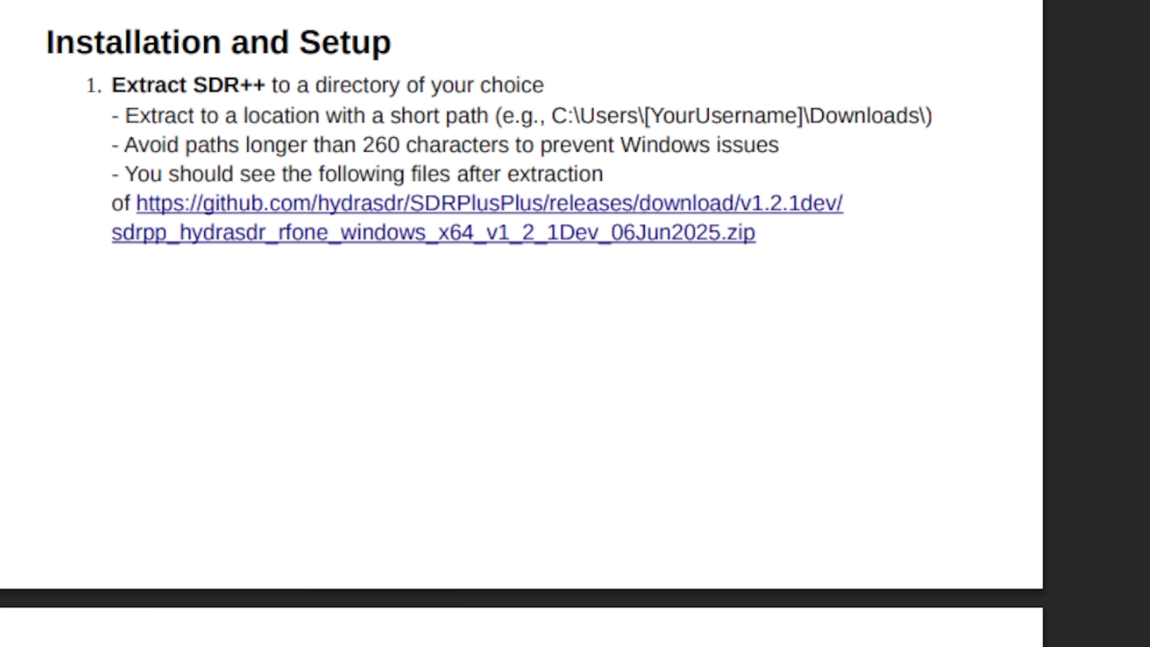
{"action": "scroll", "coordinate": [521, 327], "scroll_direction": "down", "scroll_amount": 5}
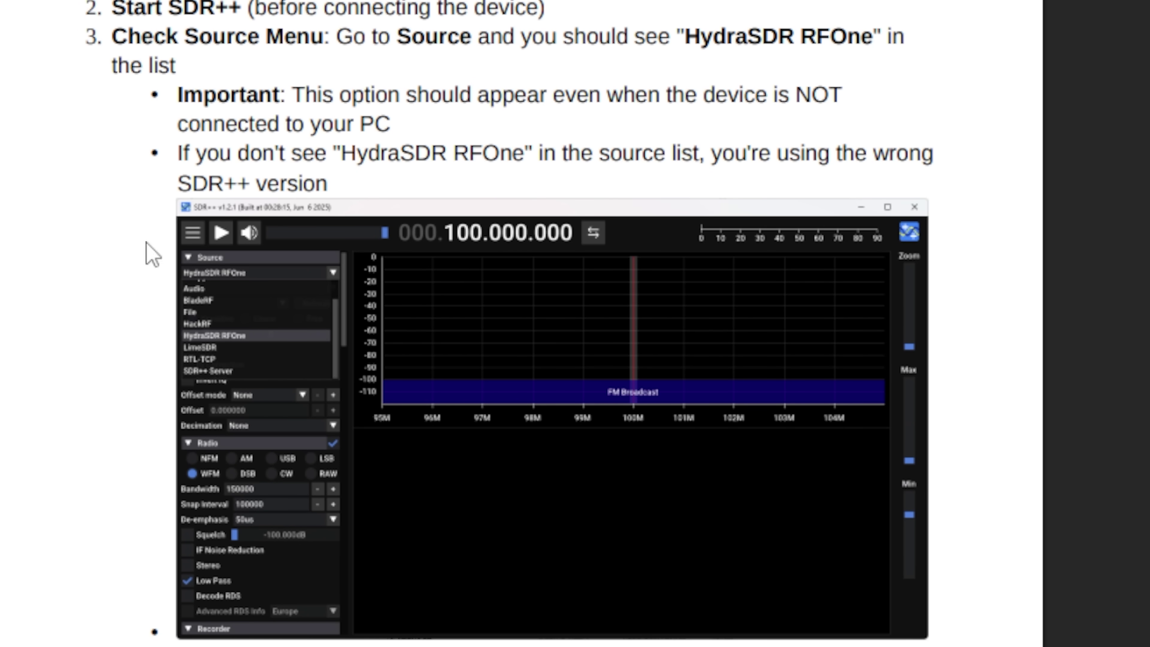
{"action": "scroll", "coordinate": [524, 419], "scroll_direction": "down", "scroll_amount": 5}
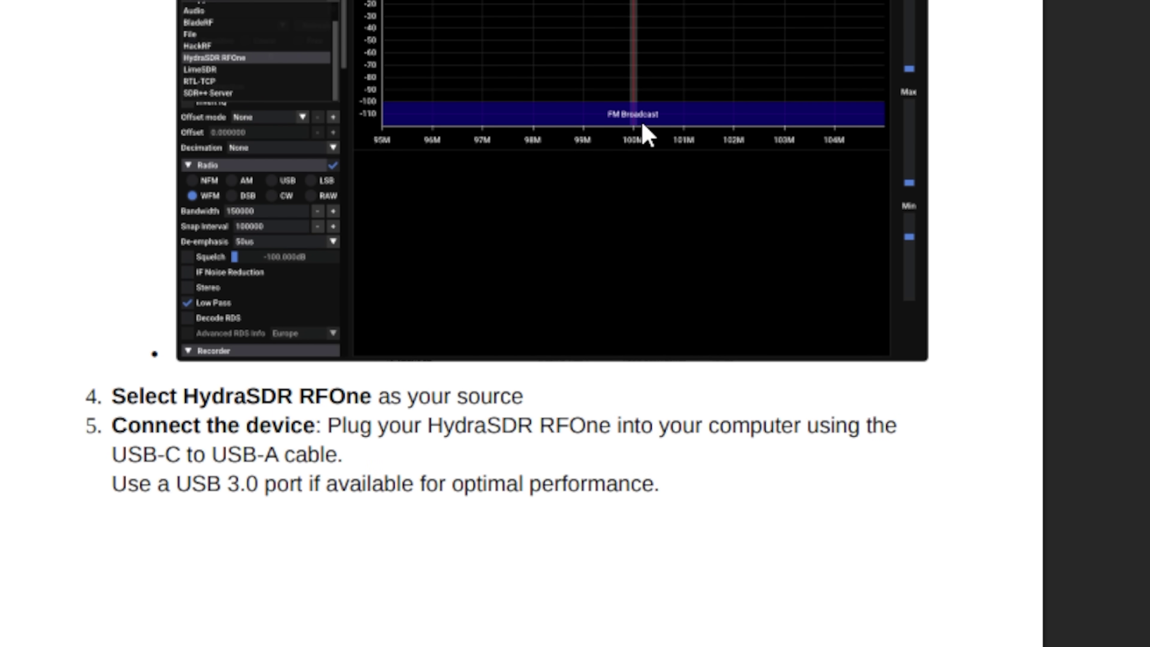
{"action": "scroll", "coordinate": [647, 135], "scroll_direction": "down", "scroll_amount": 3}
{"action": "scroll", "coordinate": [643, 154], "scroll_direction": "down", "scroll_amount": 14}
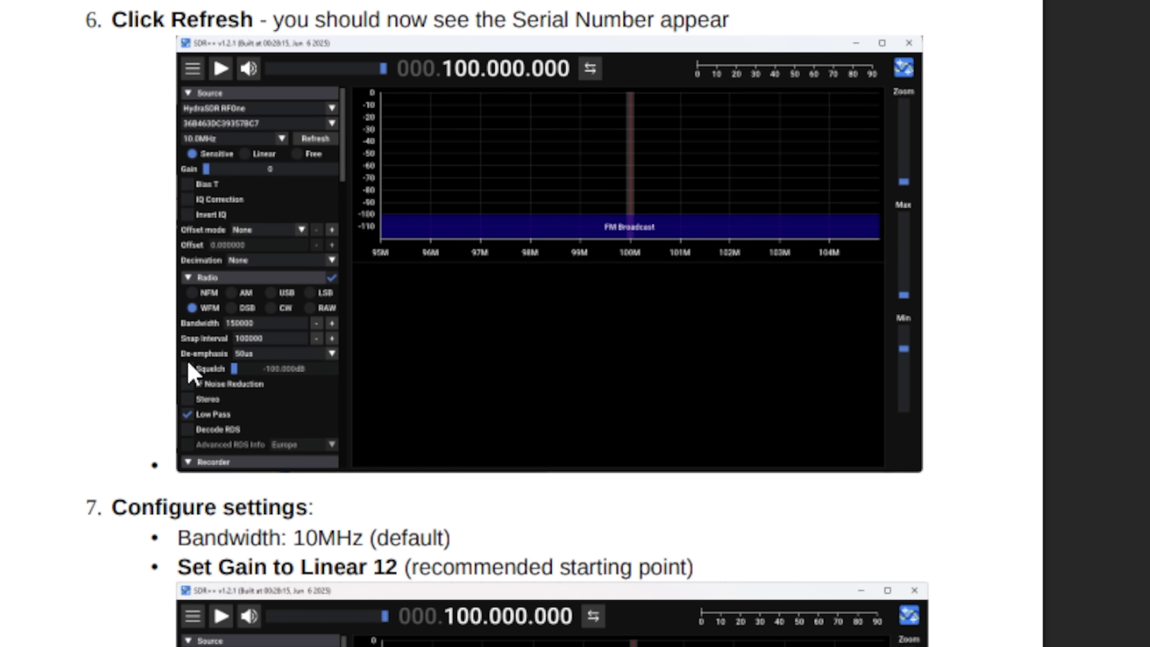
{"action": "scroll", "coordinate": [285, 358], "scroll_direction": "down", "scroll_amount": 20}
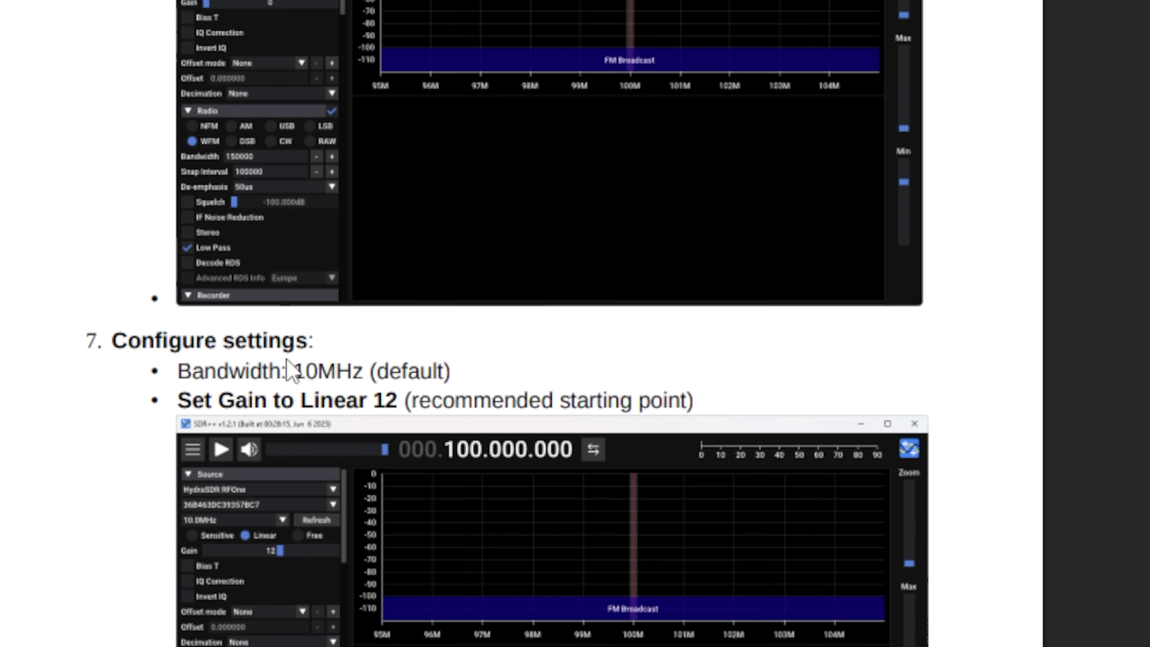
{"action": "scroll", "coordinate": [286, 358], "scroll_direction": "down", "scroll_amount": 20}
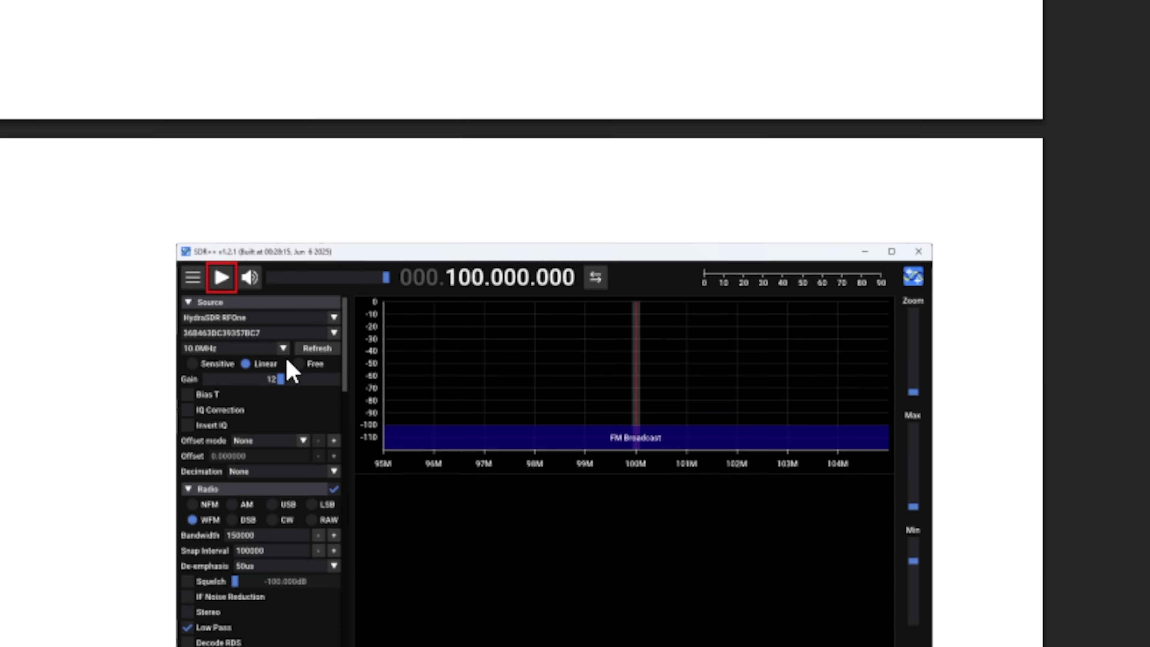
{"action": "scroll", "coordinate": [287, 360], "scroll_direction": "up", "scroll_amount": 3}
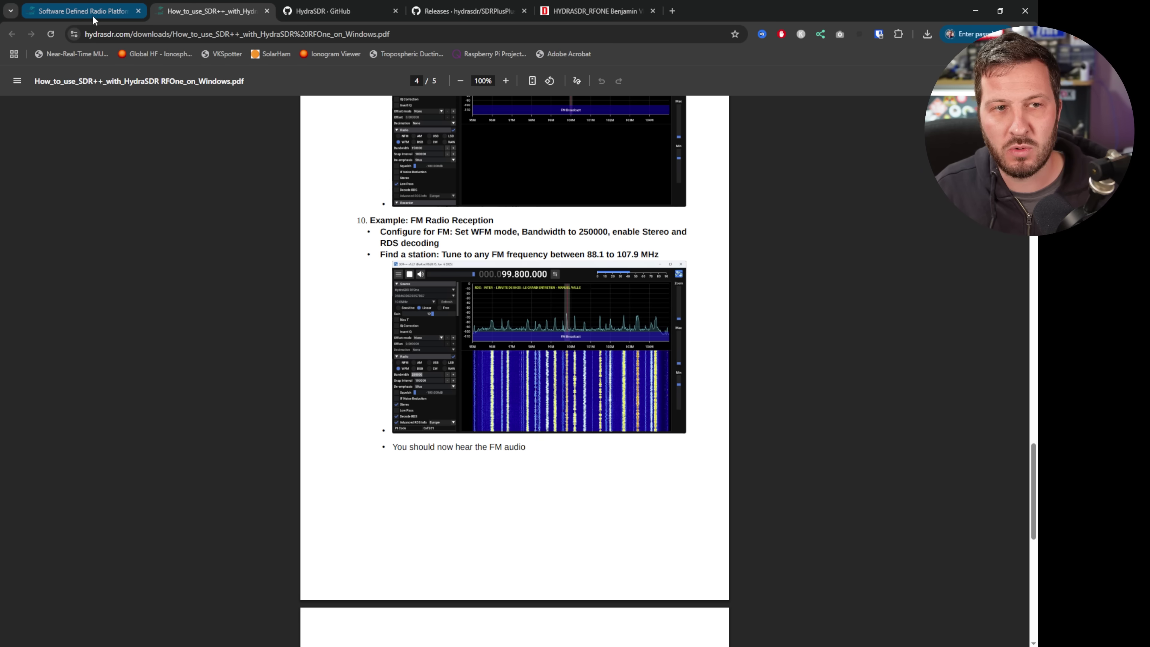
Step: Return to hydrasdr.com and scroll to the Open Source Software SDR++ screenshots
{"action": "left_click", "coordinate": [93, 15]}
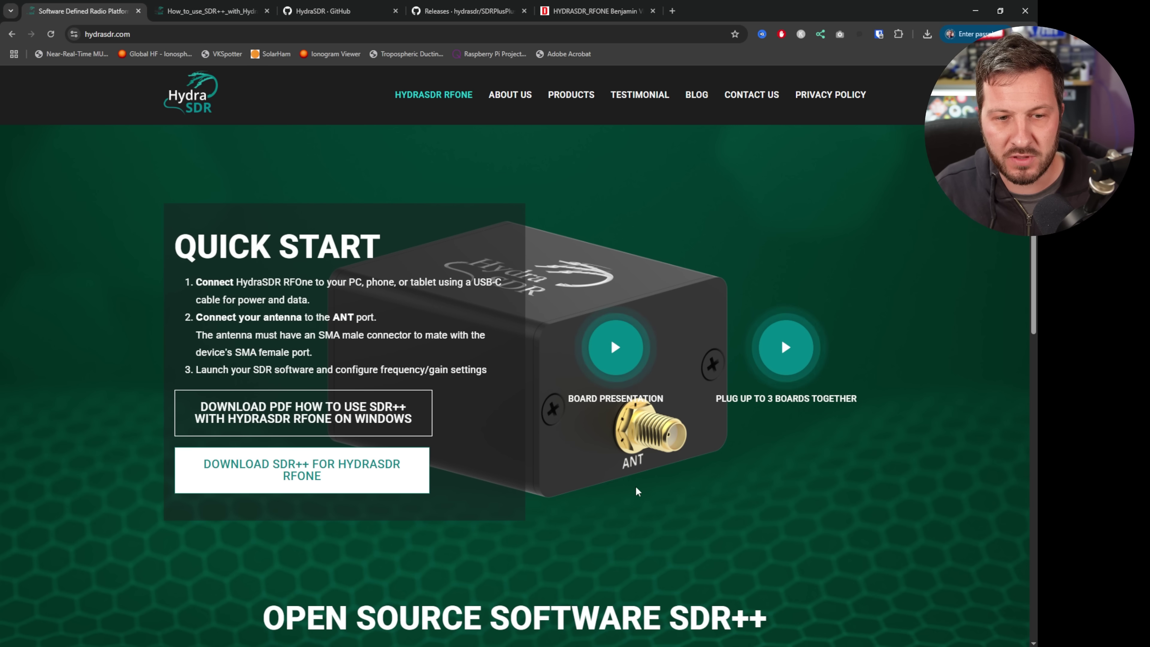
{"action": "scroll", "coordinate": [610, 337], "scroll_direction": "down", "scroll_amount": 5}
{"action": "scroll", "coordinate": [619, 494], "scroll_direction": "down", "scroll_amount": 5}
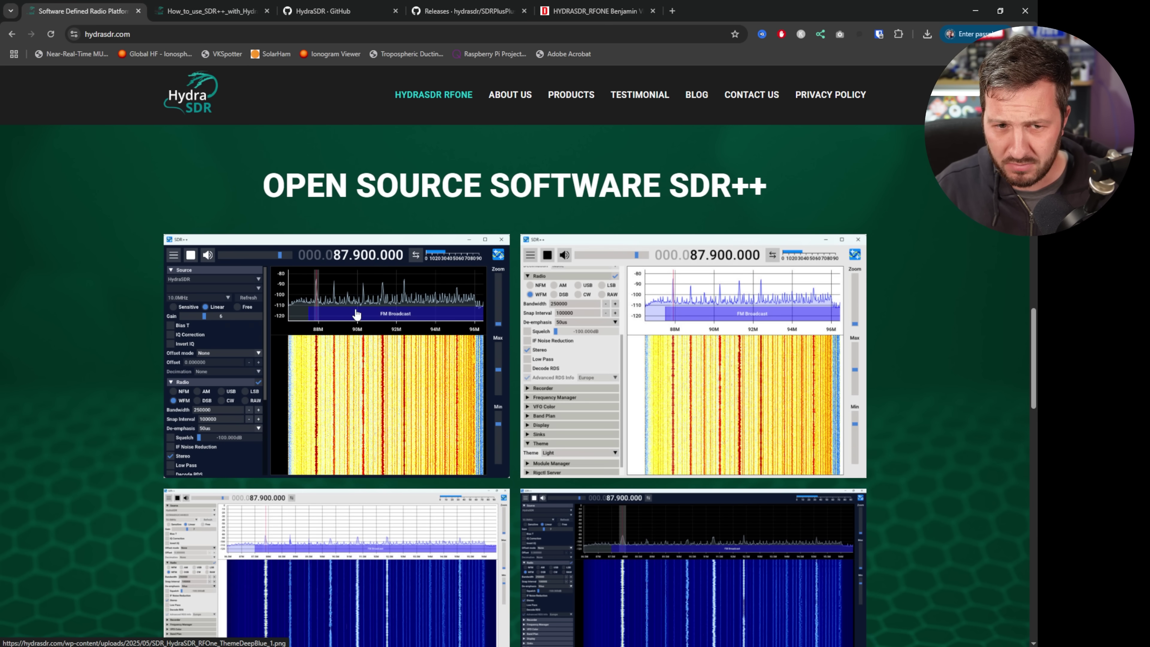
{"action": "scroll", "coordinate": [407, 226], "scroll_direction": "down", "scroll_amount": 2}
{"action": "scroll", "coordinate": [456, 193], "scroll_direction": "up", "scroll_amount": 1}
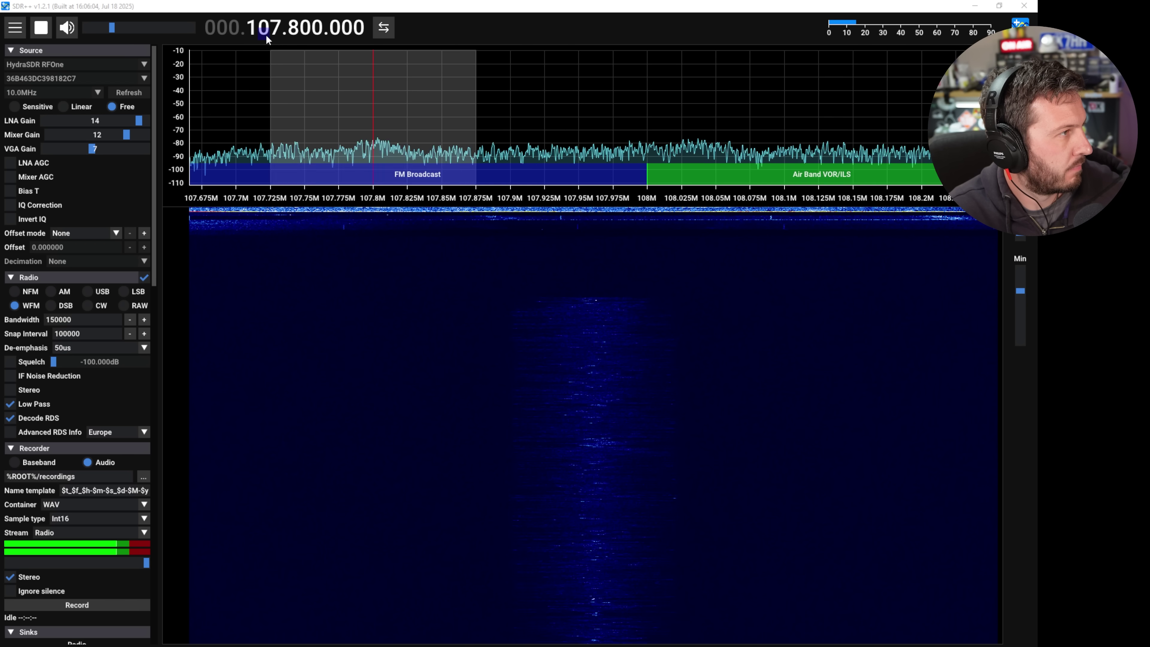
Step: Retune from 107.8 MHz to 146.700.000 in NFM, keeping the spectrum centred on the VFO
{"action": "scroll", "coordinate": [275, 32], "scroll_direction": "down", "scroll_amount": 4}
{"action": "scroll", "coordinate": [275, 31], "scroll_direction": "down", "scroll_amount": 3}
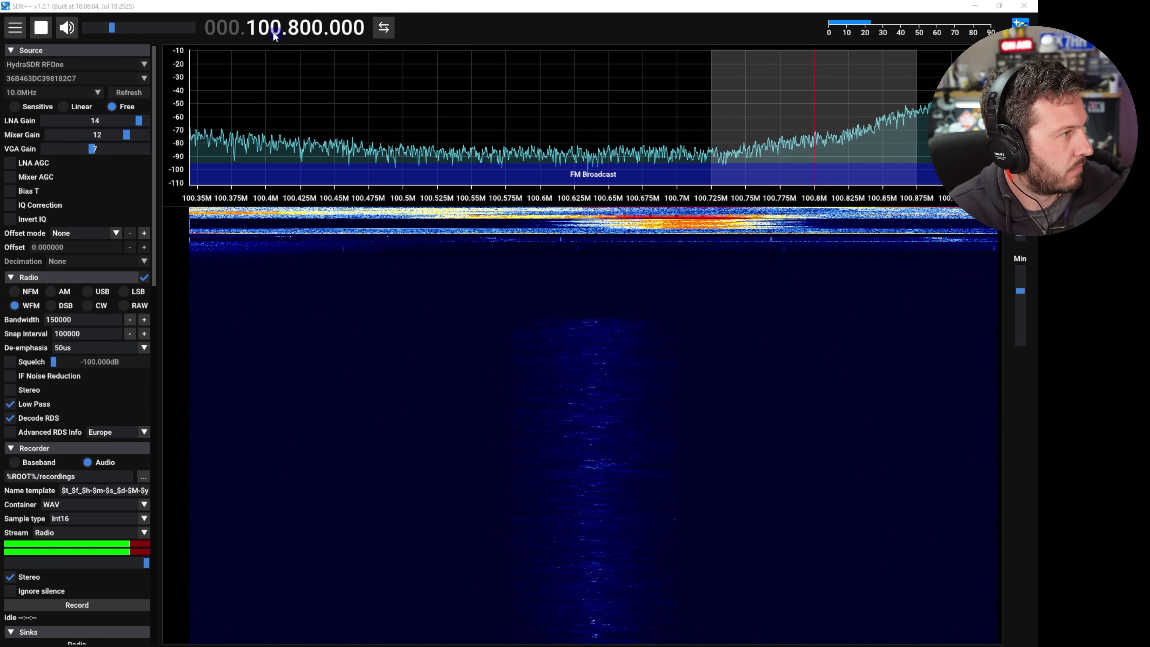
{"action": "scroll", "coordinate": [290, 31], "scroll_direction": "up", "scroll_amount": 1}
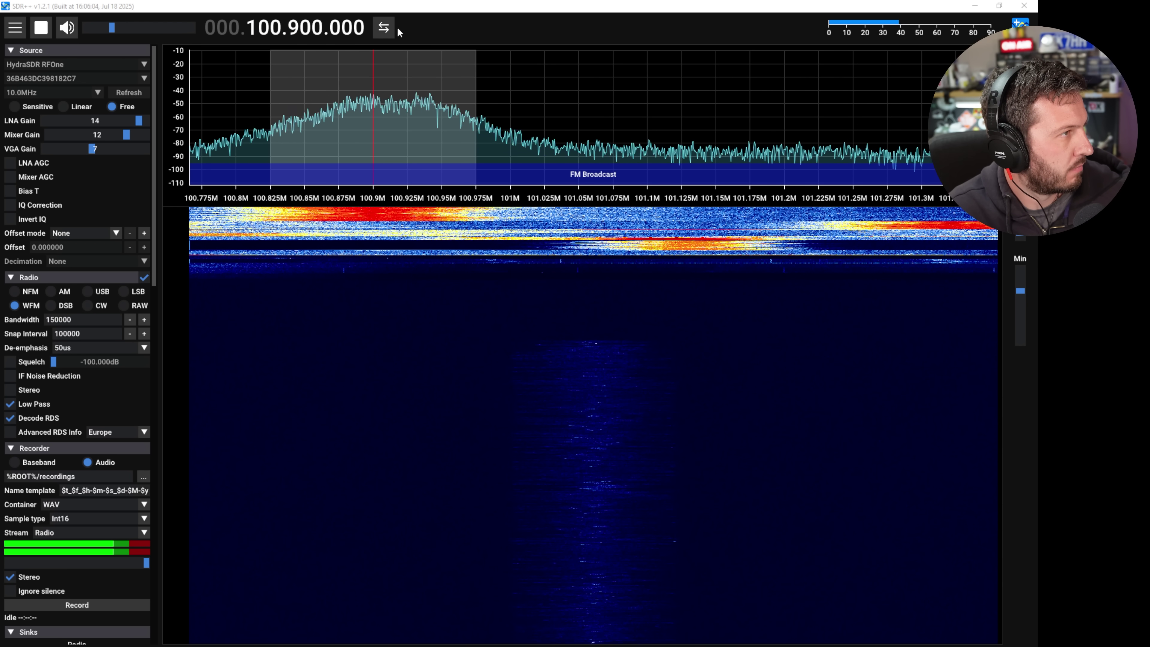
{"action": "left_click", "coordinate": [383, 27]}
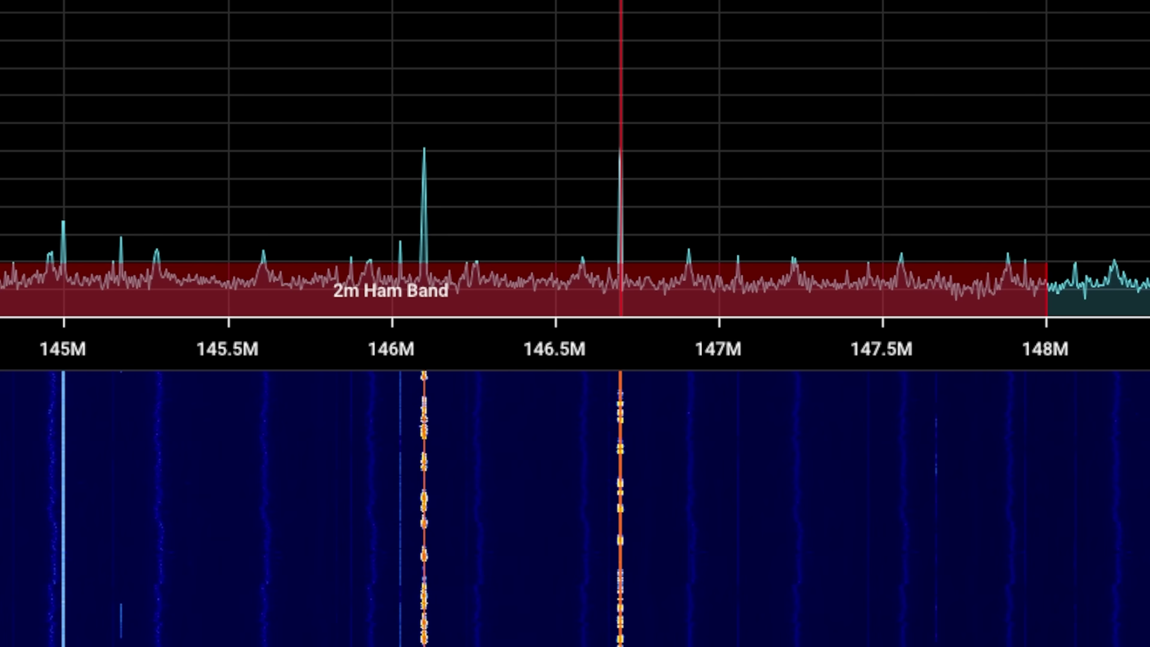
Step: Zoom the spectrum and waterfall in tightly around the 146.7 MHz VFO
{"action": "scroll", "coordinate": [621, 181], "scroll_direction": "up", "scroll_amount": 5}
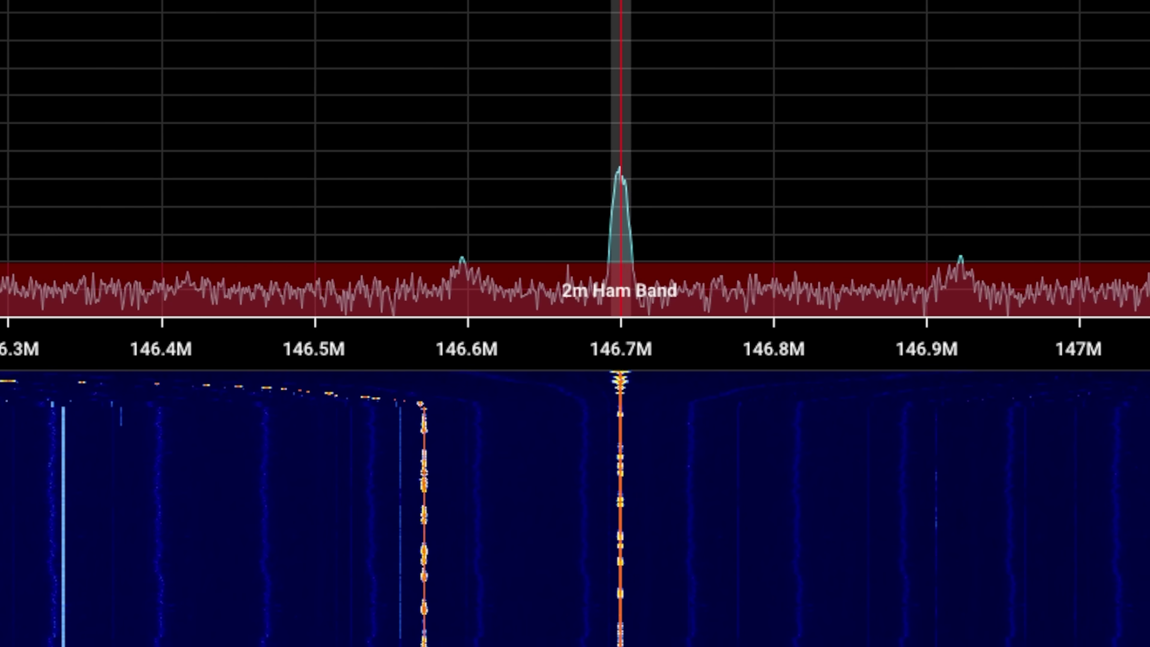
{"action": "scroll", "coordinate": [575, 181], "scroll_direction": "up", "scroll_amount": 3}
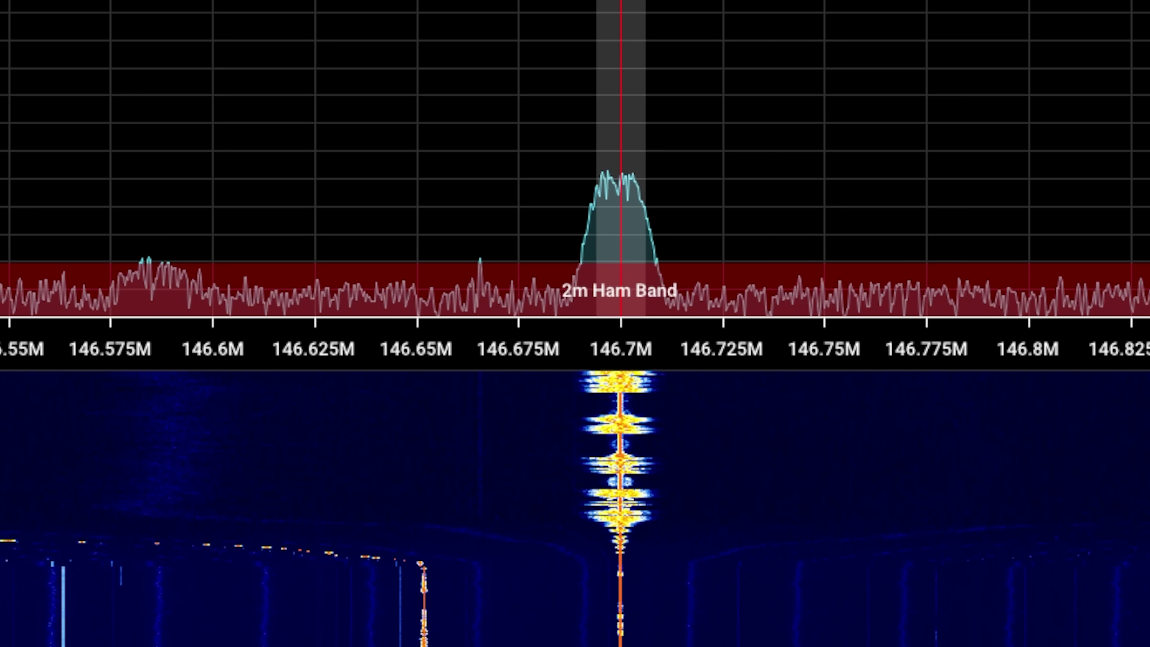
{"action": "scroll", "coordinate": [620, 181], "scroll_direction": "up", "scroll_amount": 3}
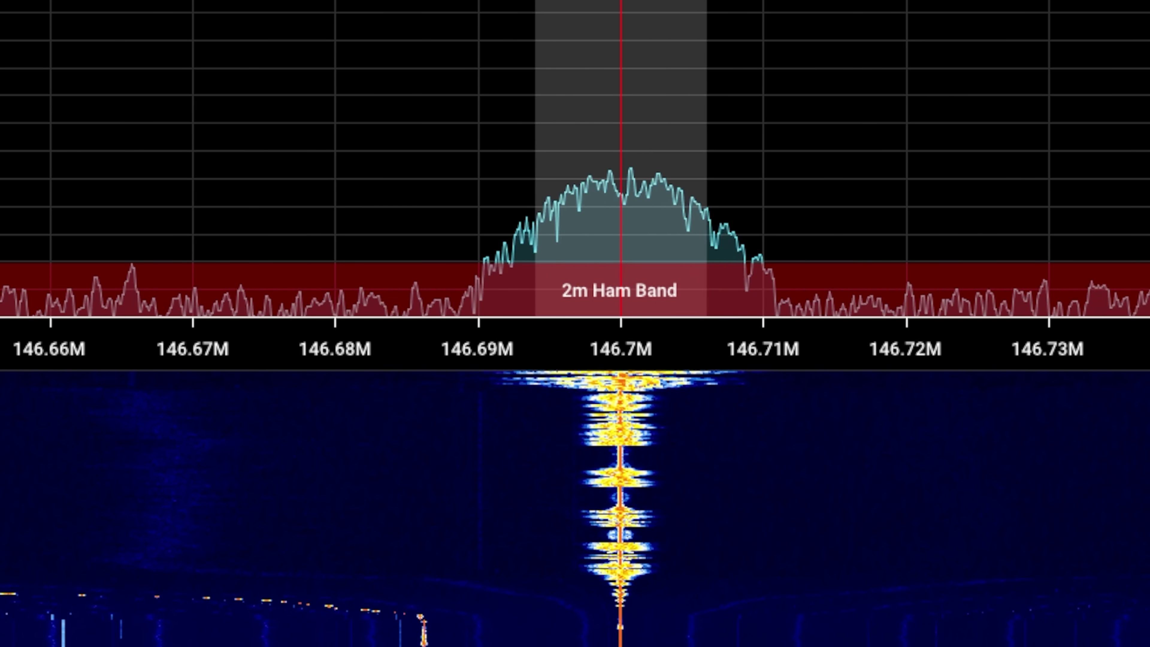
{"action": "scroll", "coordinate": [620, 181], "scroll_direction": "up", "scroll_amount": 3}
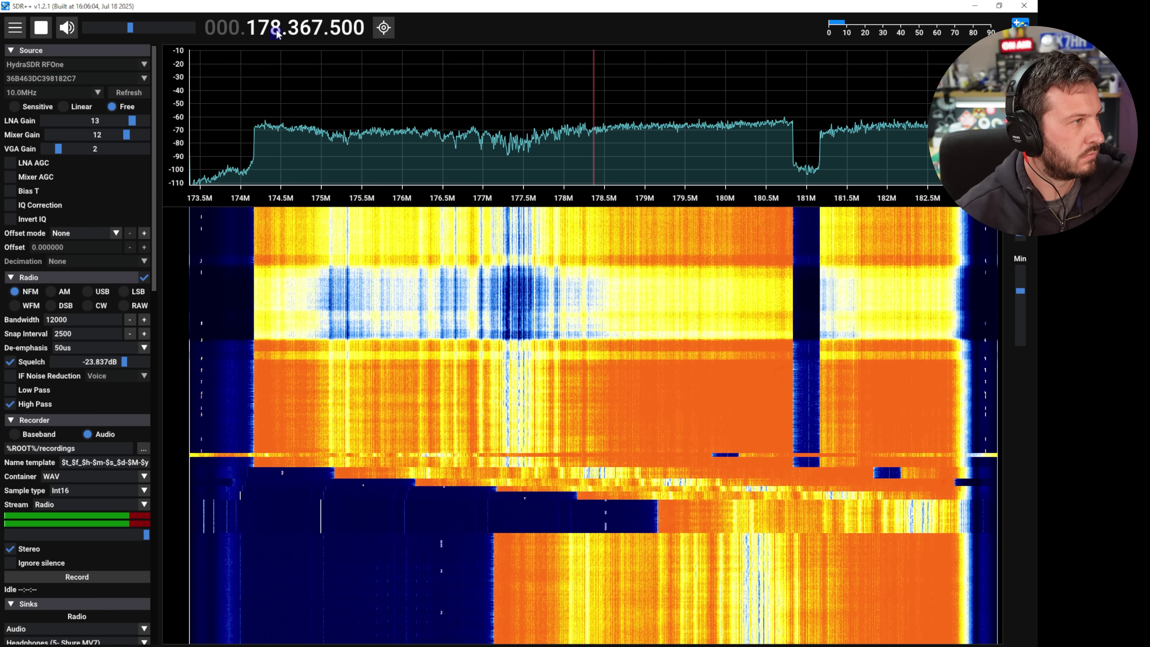
Step: Step the MHz digit up from 178.3675 to 201.3675 MHz across the digital broadcast blocks
{"action": "scroll", "coordinate": [277, 34], "scroll_direction": "up", "scroll_amount": 4}
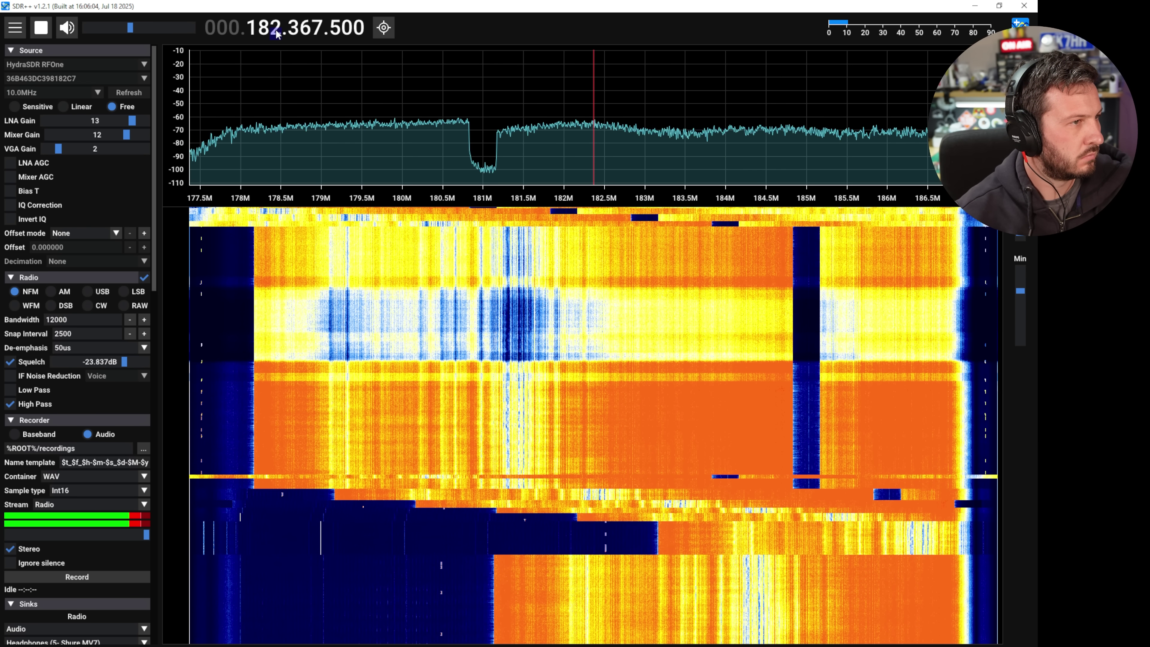
{"action": "scroll", "coordinate": [277, 33], "scroll_direction": "up", "scroll_amount": 4}
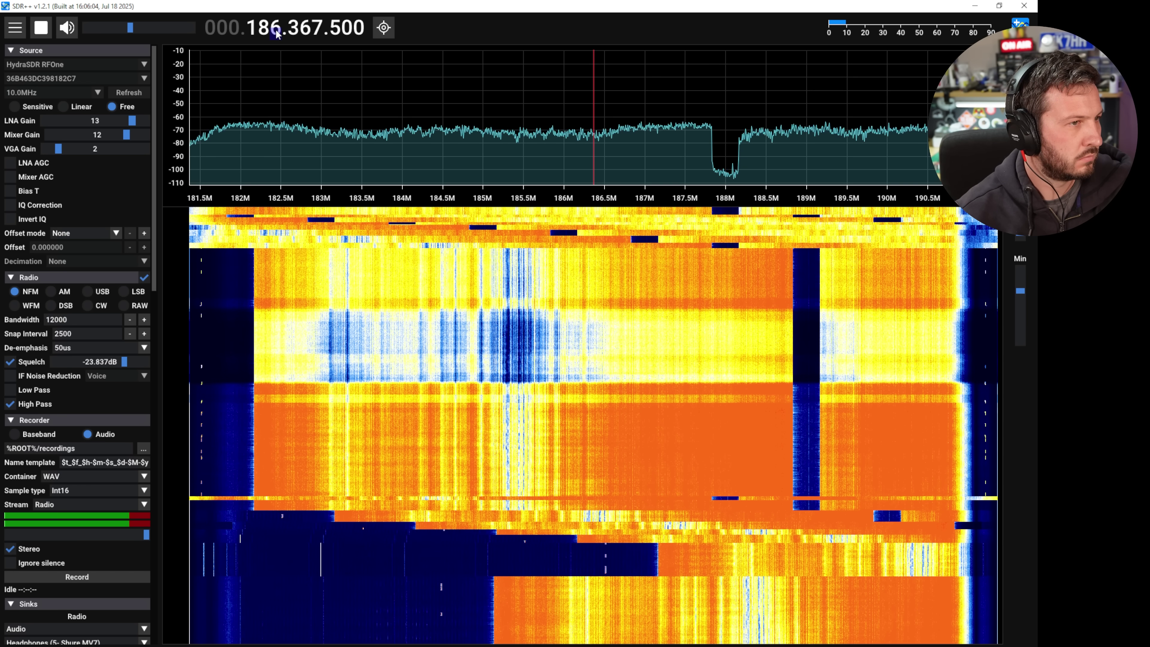
{"action": "scroll", "coordinate": [276, 34], "scroll_direction": "up", "scroll_amount": 5}
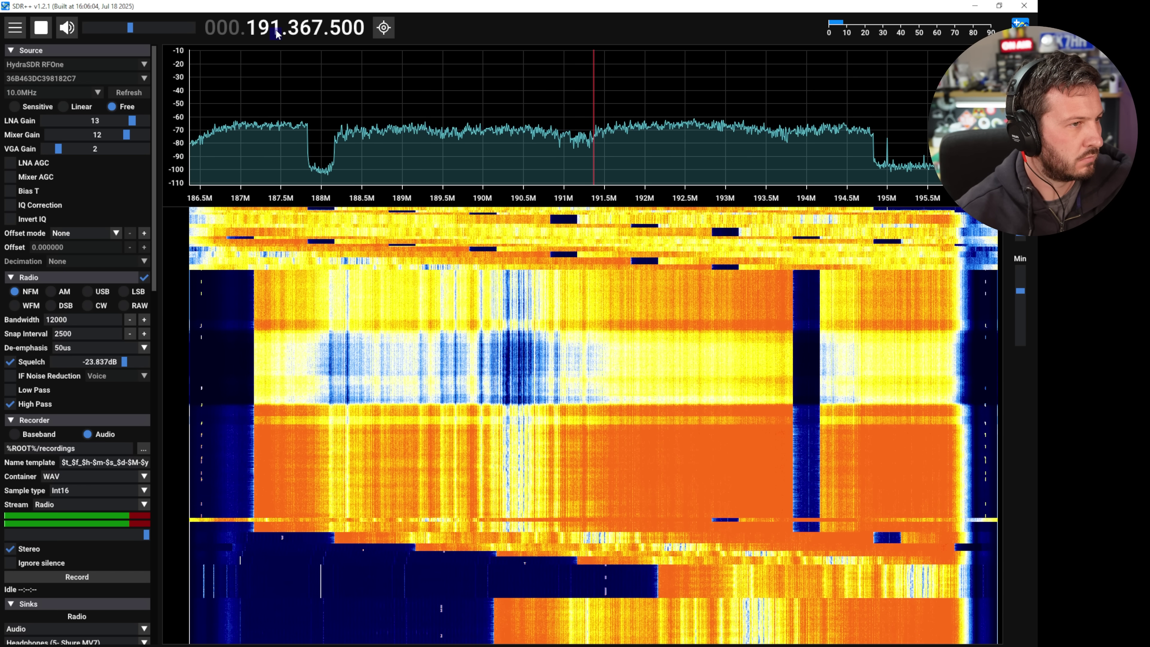
{"action": "scroll", "coordinate": [276, 31], "scroll_direction": "up", "scroll_amount": 7}
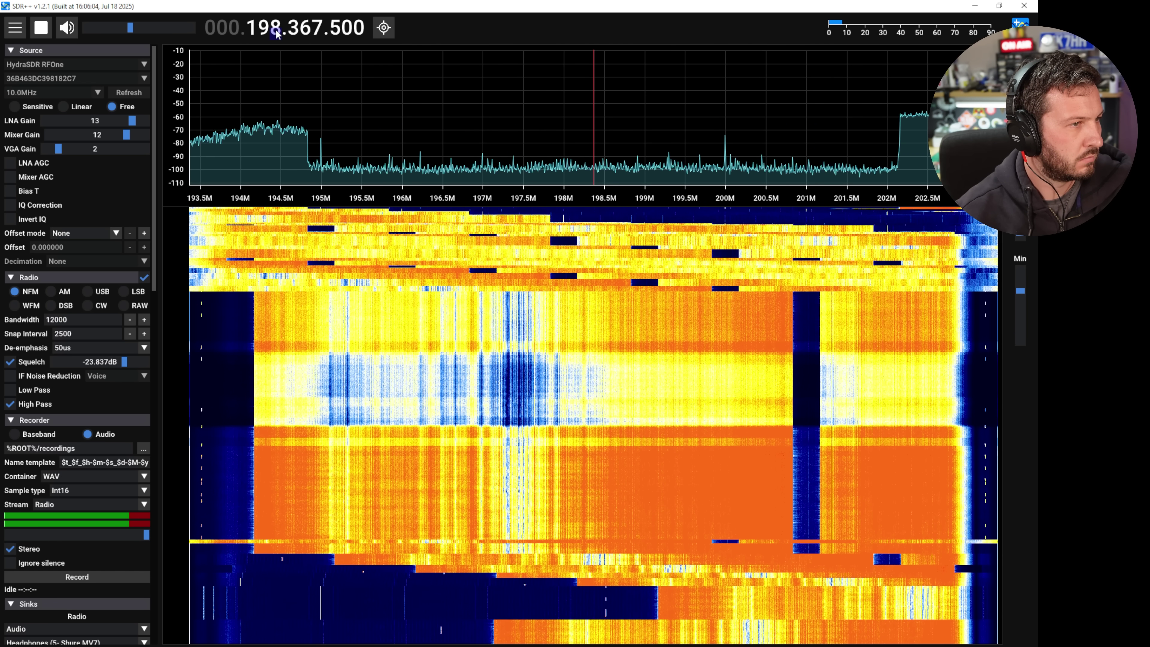
{"action": "scroll", "coordinate": [277, 31], "scroll_direction": "up", "scroll_amount": 3}
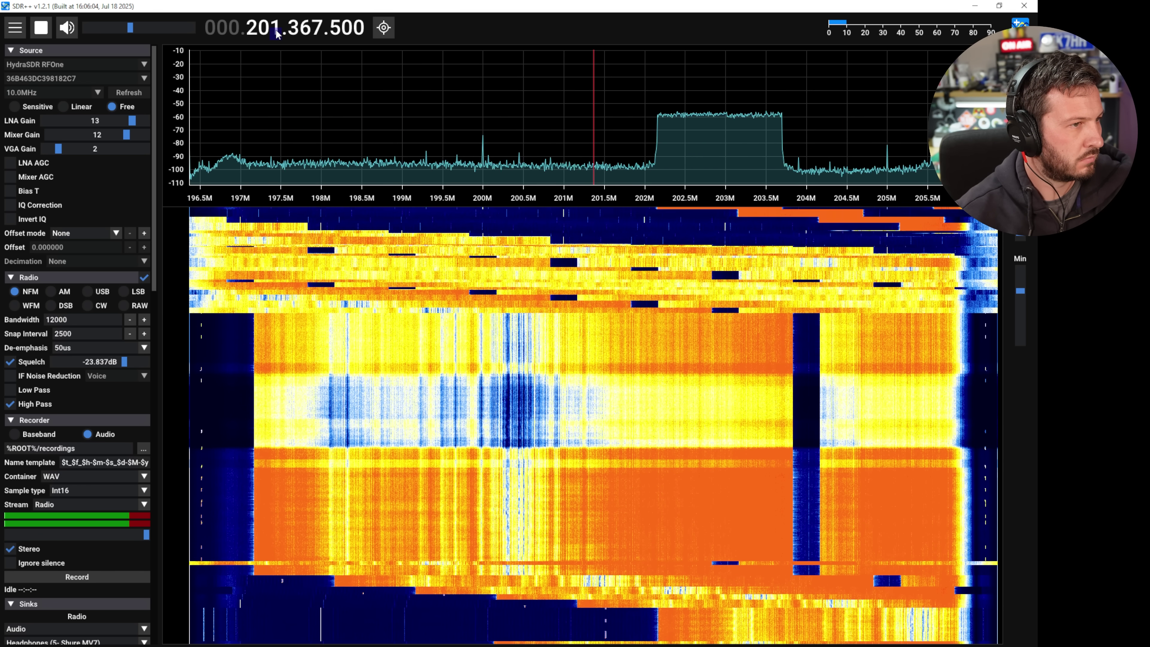
{"action": "scroll", "coordinate": [276, 32], "scroll_direction": "up", "scroll_amount": 1}
{"action": "scroll", "coordinate": [276, 32], "scroll_direction": "down", "scroll_amount": 1}
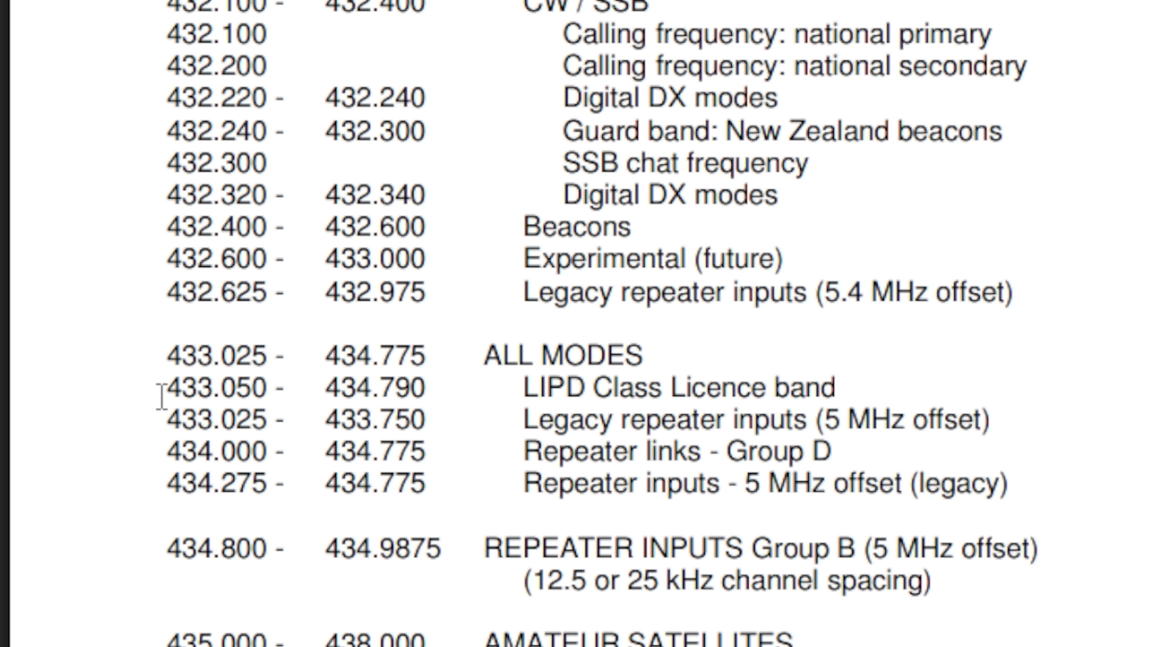
Step: Highlight the 433.050–434.790 MHz LIPD range on page 16, then minimize the browser
{"action": "left_click_drag", "start_coordinate": [184, 391], "coordinate": [433, 390]}
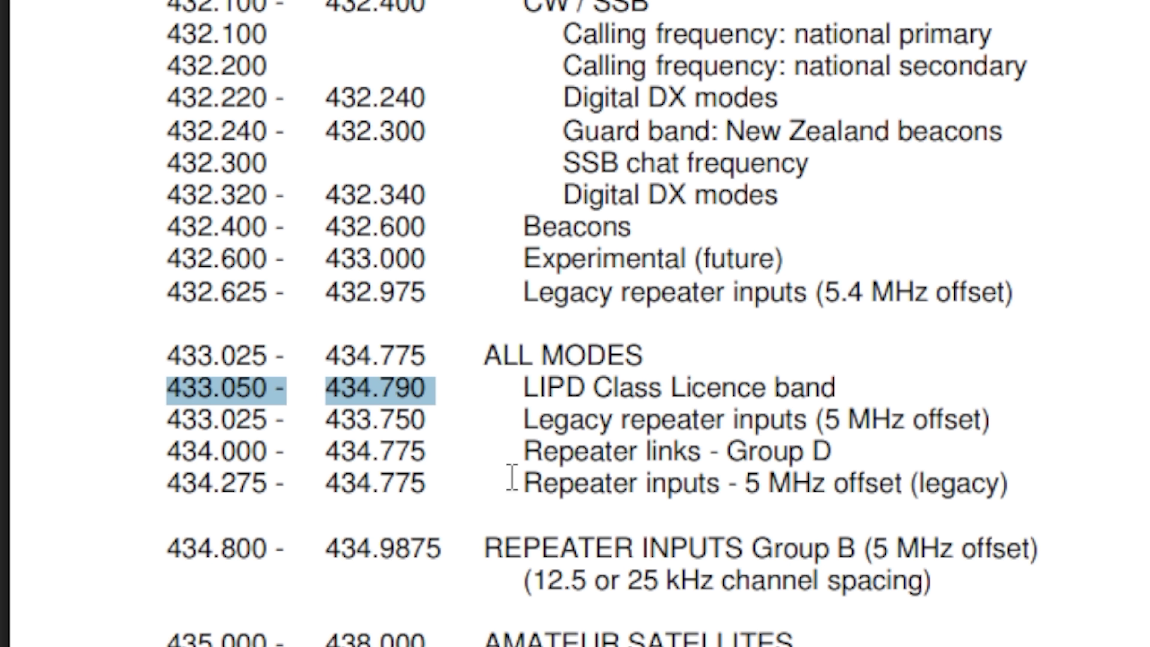
{"action": "left_click", "coordinate": [426, 388]}
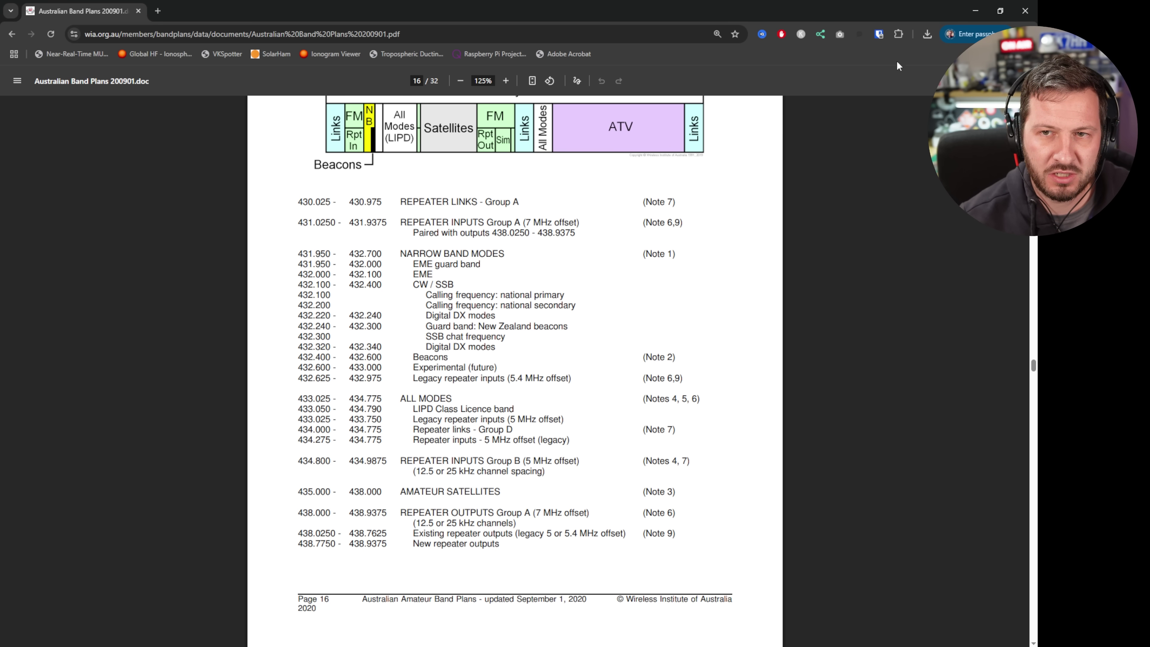
{"action": "left_click", "coordinate": [976, 11]}
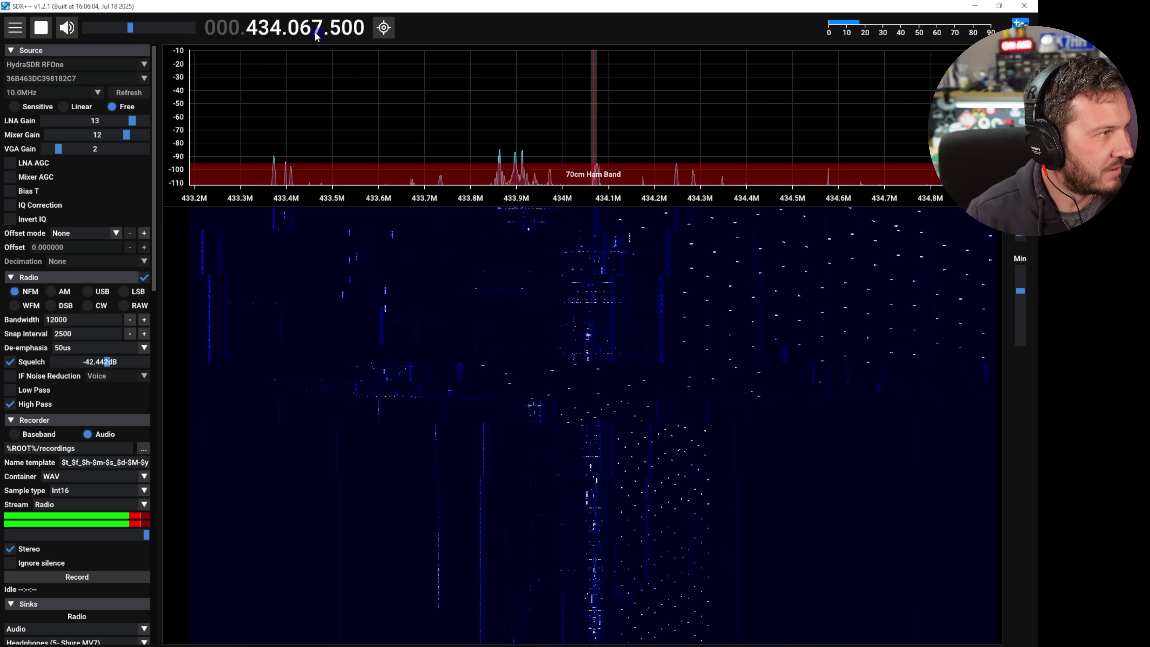
Step: Fine-tune the frequency digits to 434.067.000 in NFM with squelch on
{"action": "scroll", "coordinate": [316, 35], "scroll_direction": "up", "scroll_amount": 1}
{"action": "scroll", "coordinate": [316, 36], "scroll_direction": "down", "scroll_amount": 1}
{"action": "scroll", "coordinate": [316, 35], "scroll_direction": "down", "scroll_amount": 2}
{"action": "scroll", "coordinate": [317, 36], "scroll_direction": "up", "scroll_amount": 2}
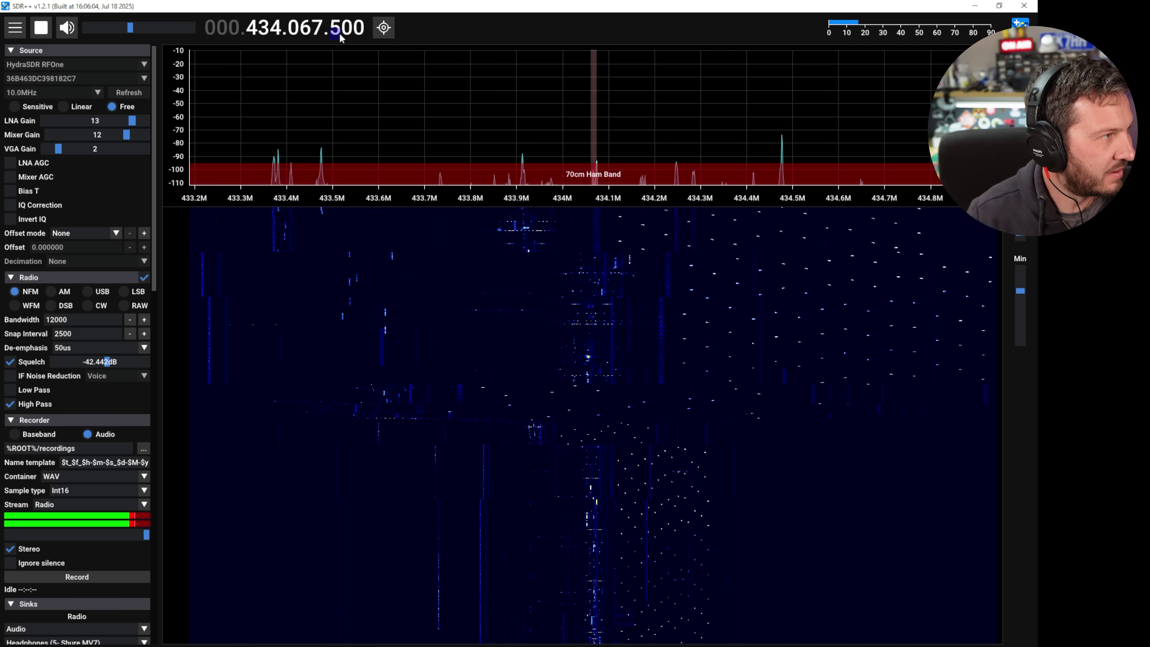
{"action": "scroll", "coordinate": [336, 35], "scroll_direction": "down", "scroll_amount": 4}
{"action": "scroll", "coordinate": [339, 35], "scroll_direction": "down", "scroll_amount": 1}
{"action": "scroll", "coordinate": [339, 35], "scroll_direction": "up", "scroll_amount": 1}
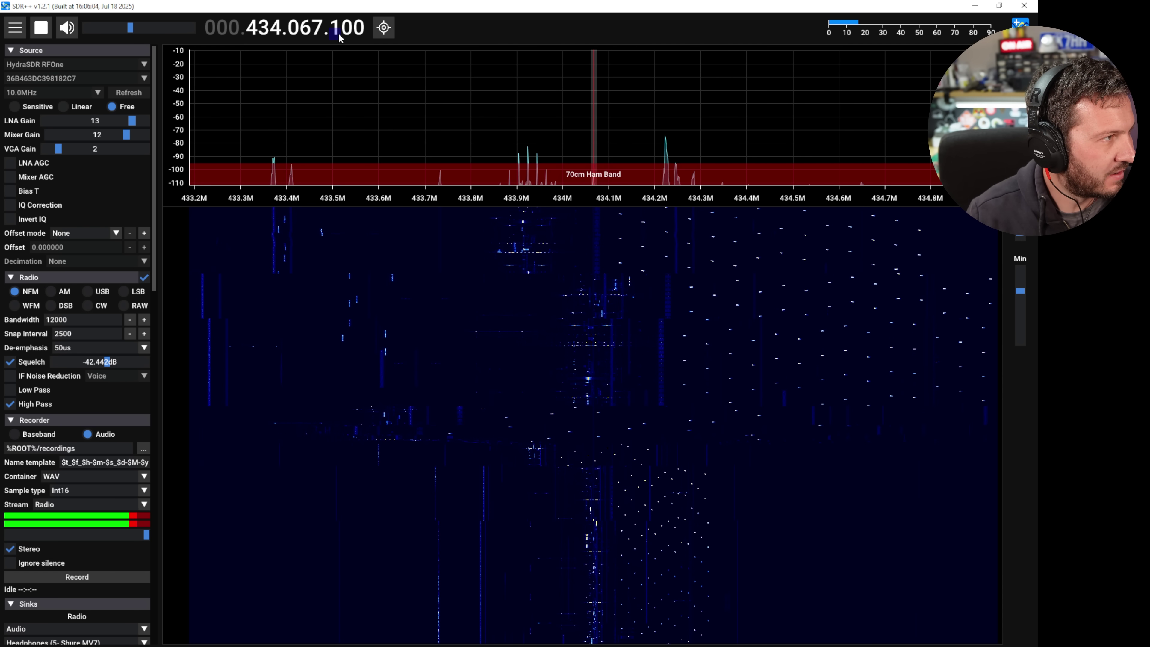
{"action": "scroll", "coordinate": [339, 36], "scroll_direction": "down", "scroll_amount": 1}
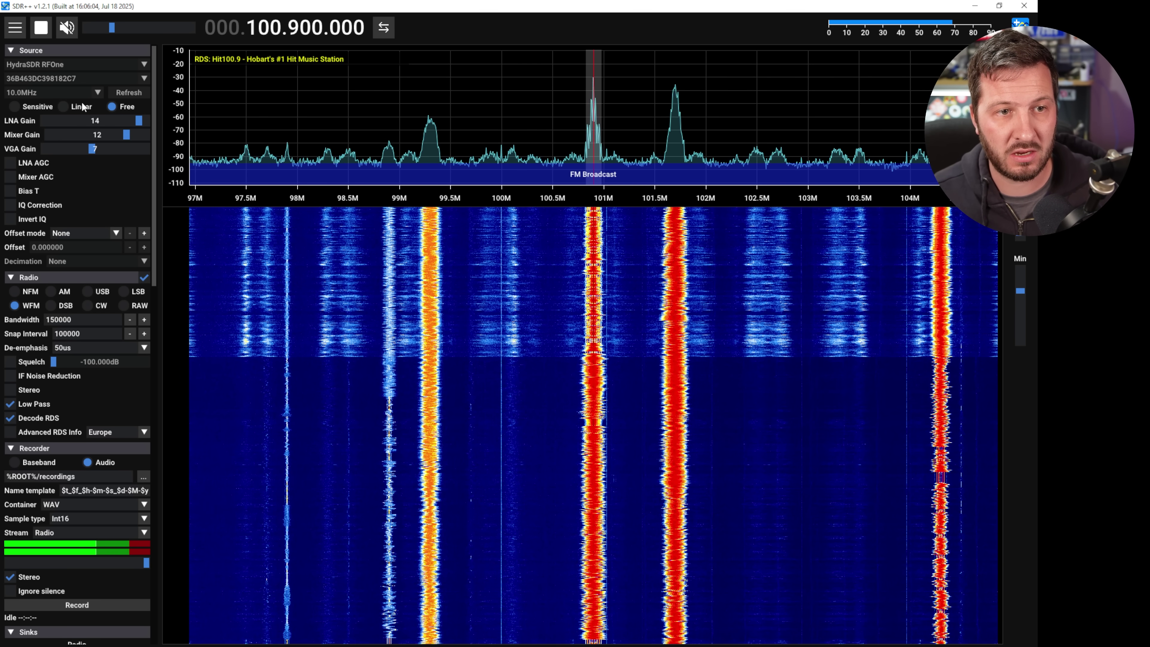
{"action": "left_click", "coordinate": [41, 27]}
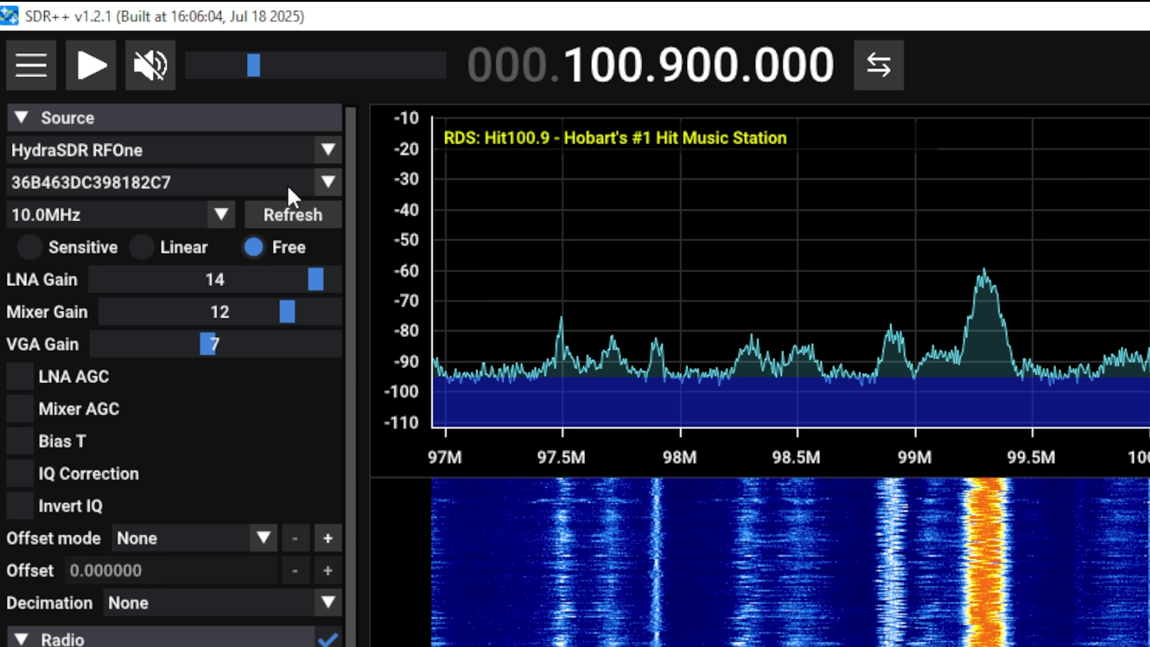
{"action": "left_click", "coordinate": [328, 183]}
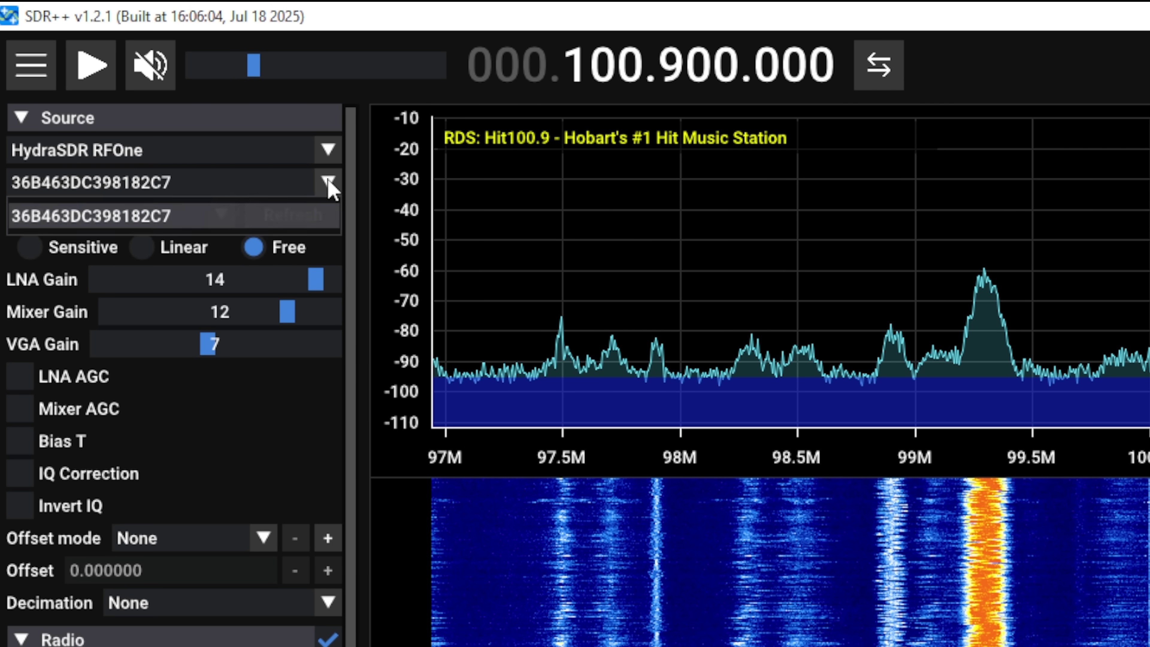
{"action": "left_click", "coordinate": [328, 188]}
{"action": "left_click", "coordinate": [227, 222]}
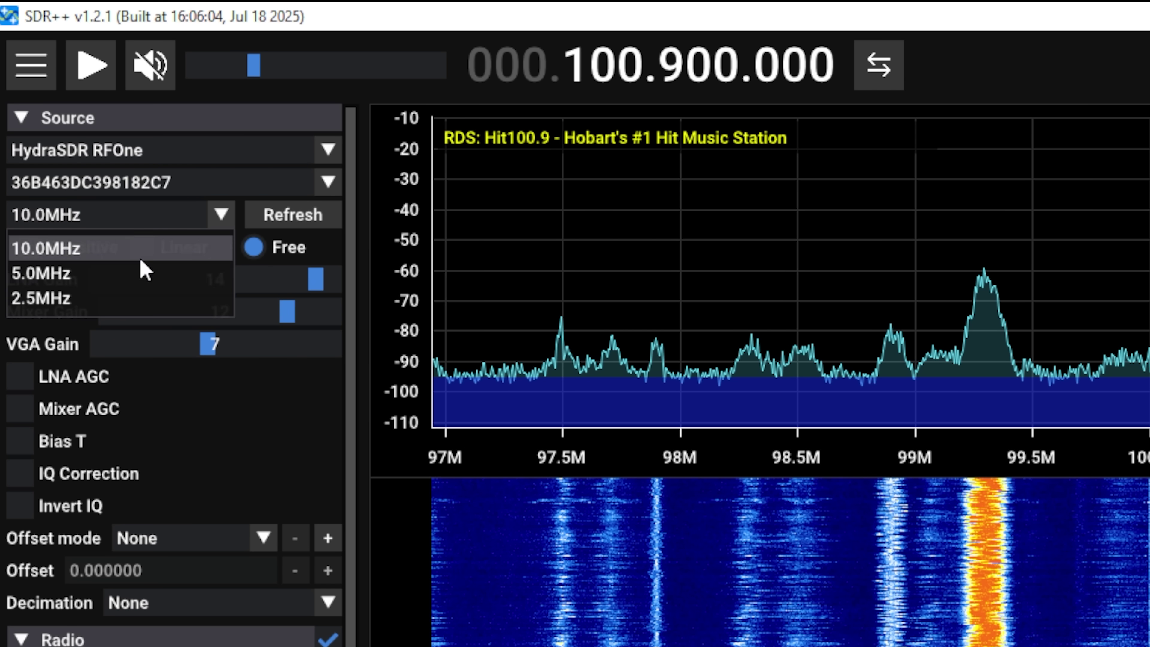
{"action": "left_click", "coordinate": [221, 224]}
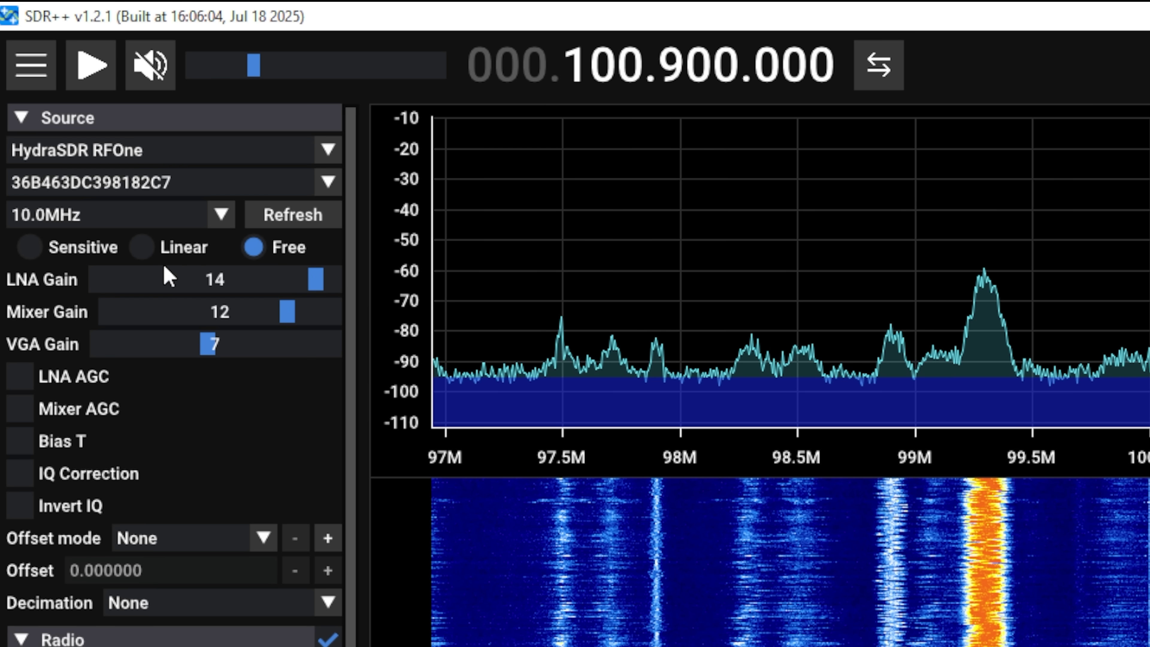
{"action": "left_click", "coordinate": [27, 251]}
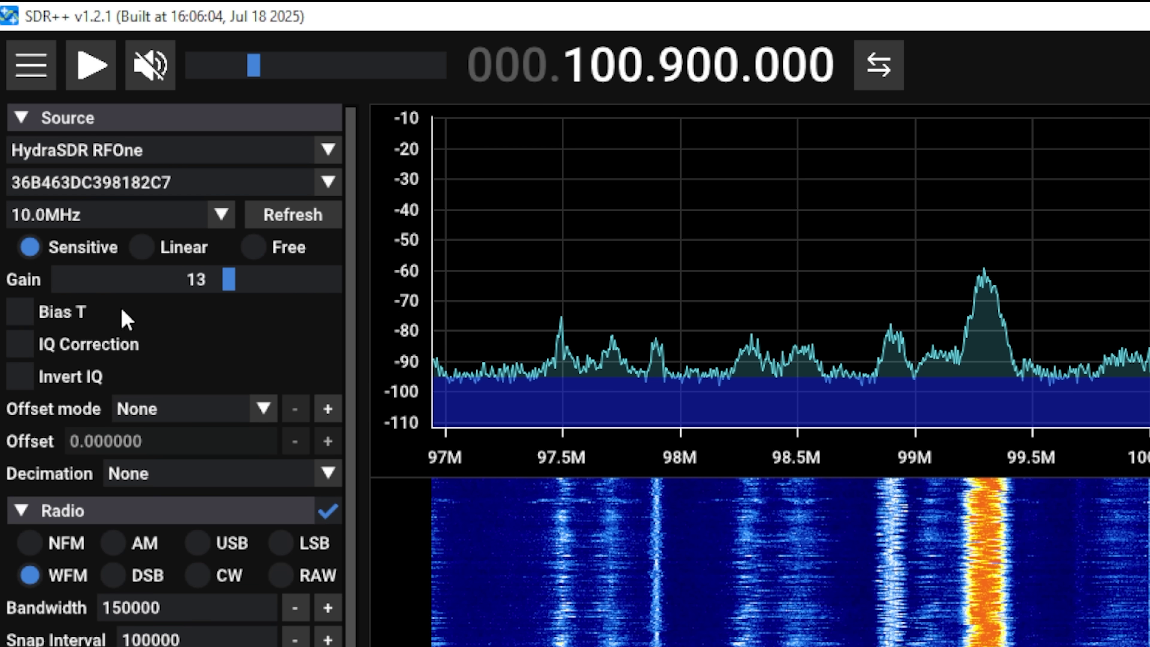
{"action": "left_click", "coordinate": [253, 249]}
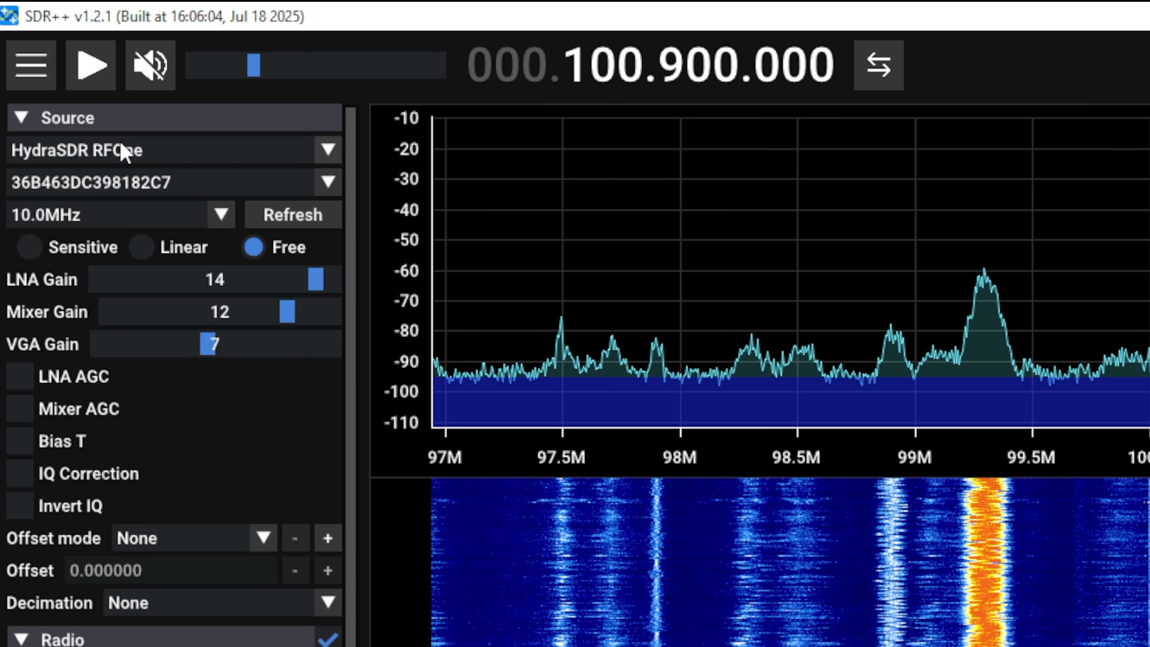
{"action": "left_click", "coordinate": [103, 78]}
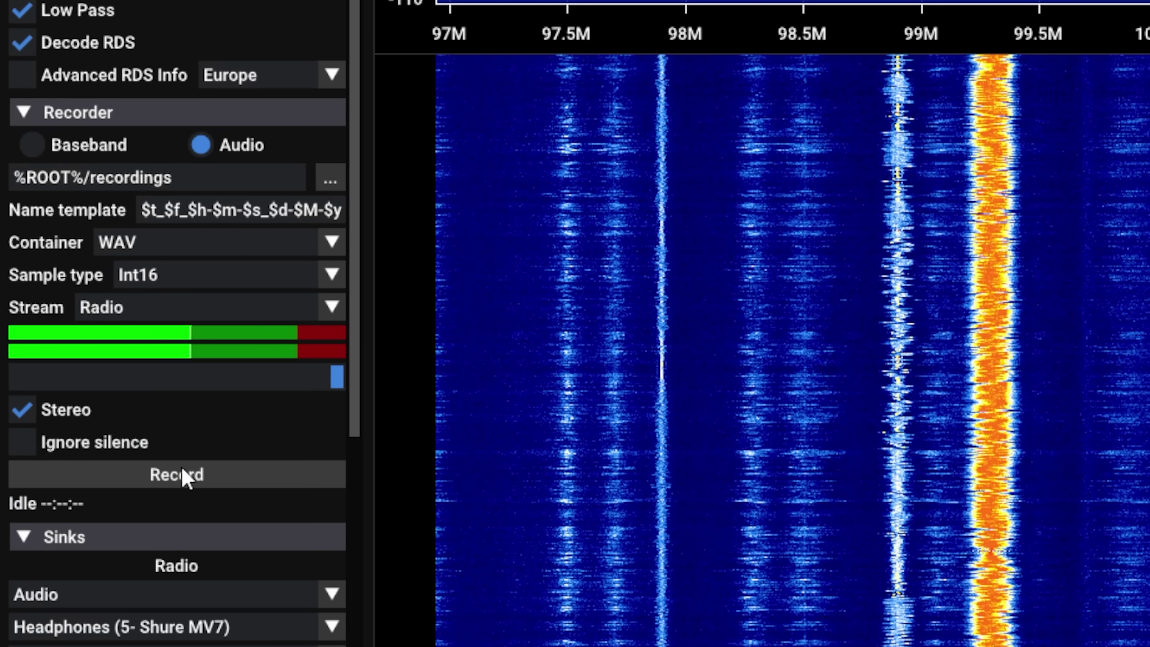
{"action": "scroll", "coordinate": [184, 476], "scroll_direction": "down", "scroll_amount": 5}
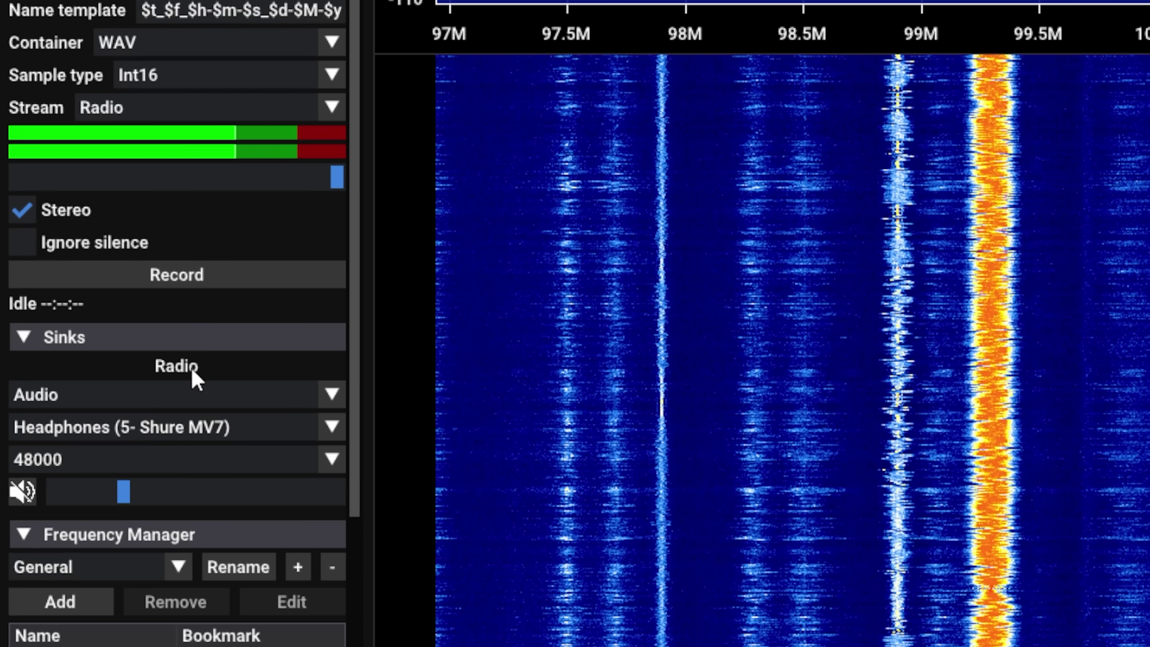
{"action": "scroll", "coordinate": [192, 367], "scroll_direction": "down", "scroll_amount": 5}
{"action": "scroll", "coordinate": [190, 367], "scroll_direction": "down", "scroll_amount": 2}
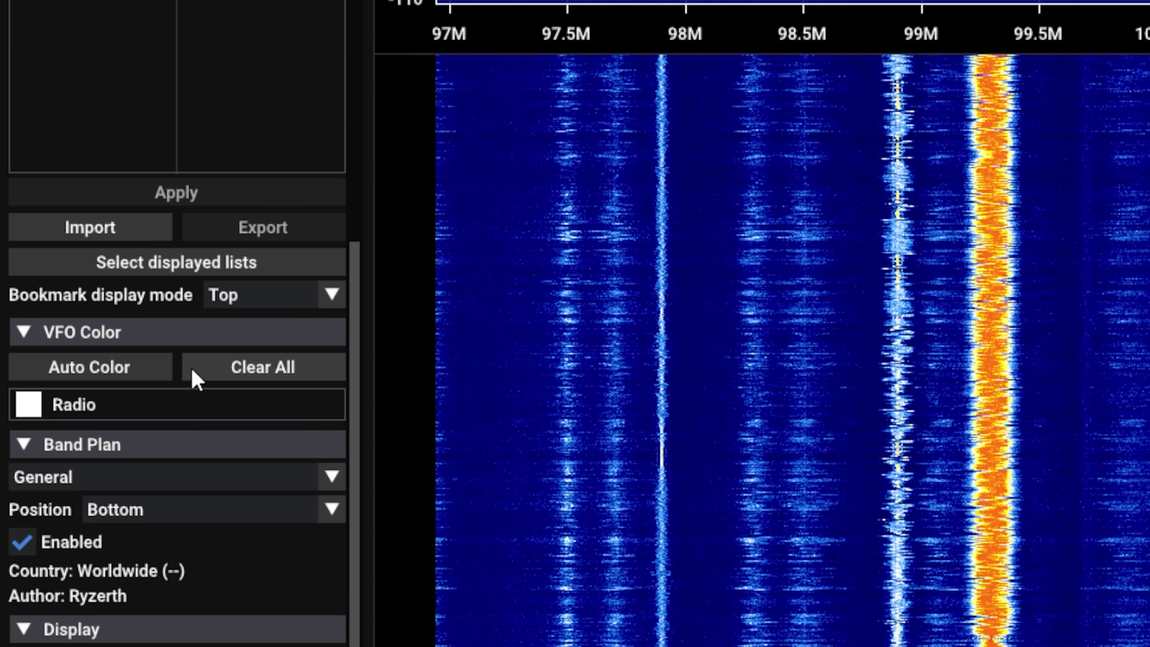
{"action": "scroll", "coordinate": [190, 367], "scroll_direction": "down", "scroll_amount": 4}
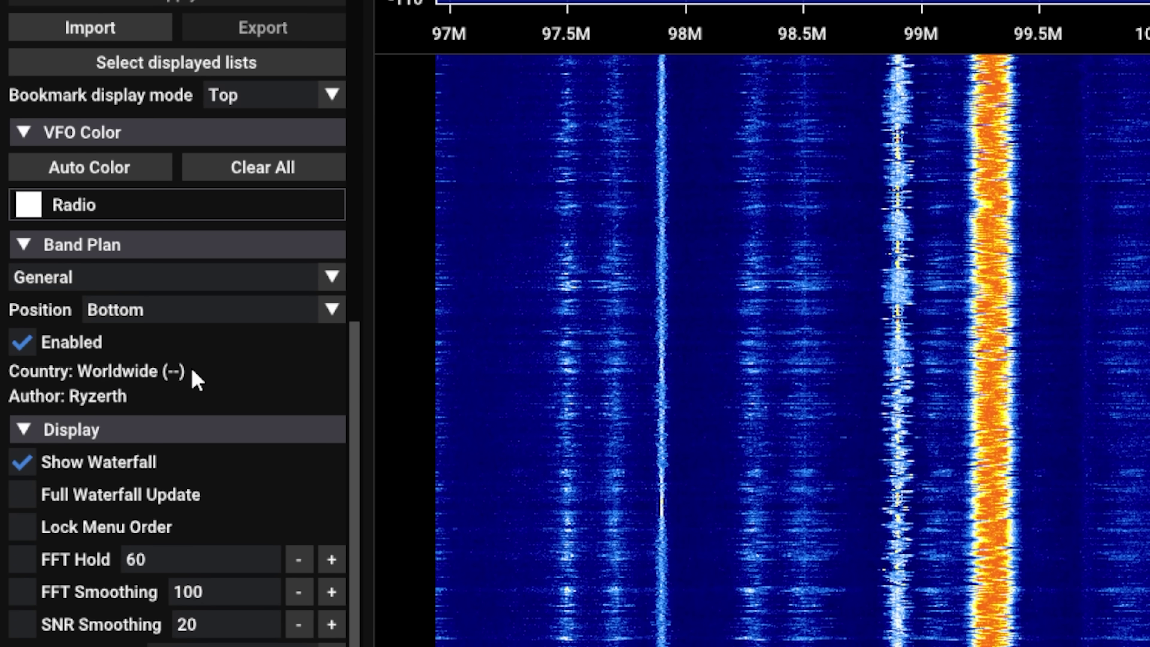
{"action": "scroll", "coordinate": [190, 367], "scroll_direction": "down", "scroll_amount": 10}
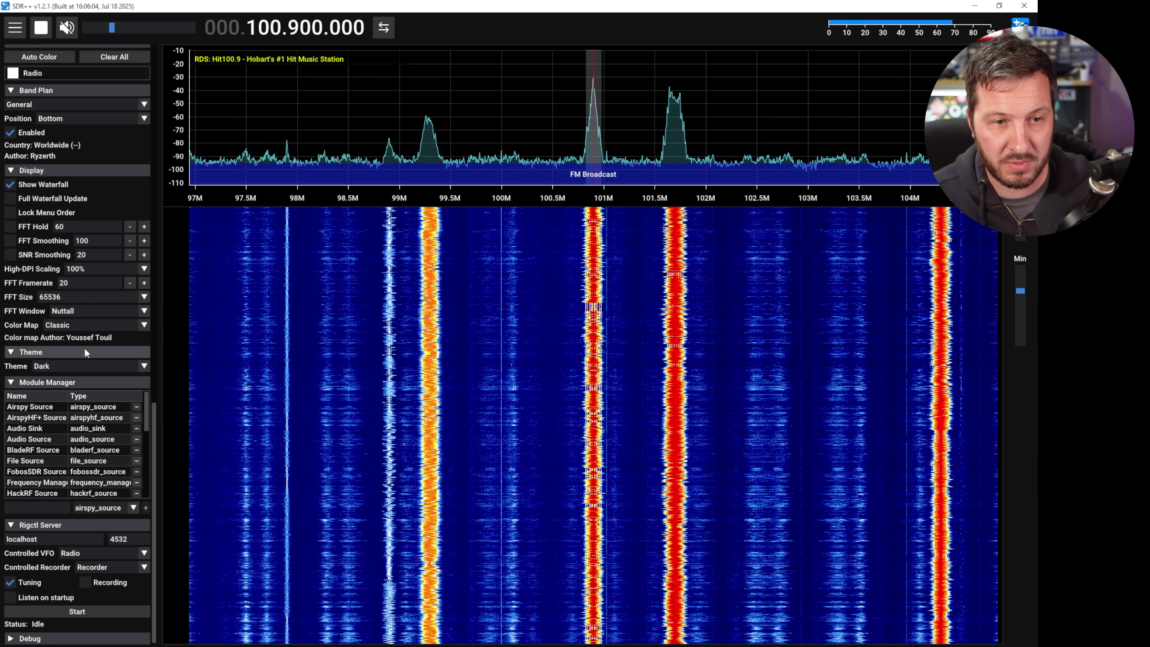
Step: Step the frequency up from 100.9 MHz into the air band near 128.45 MHz
{"action": "scroll", "coordinate": [190, 377], "scroll_direction": "up", "scroll_amount": 5}
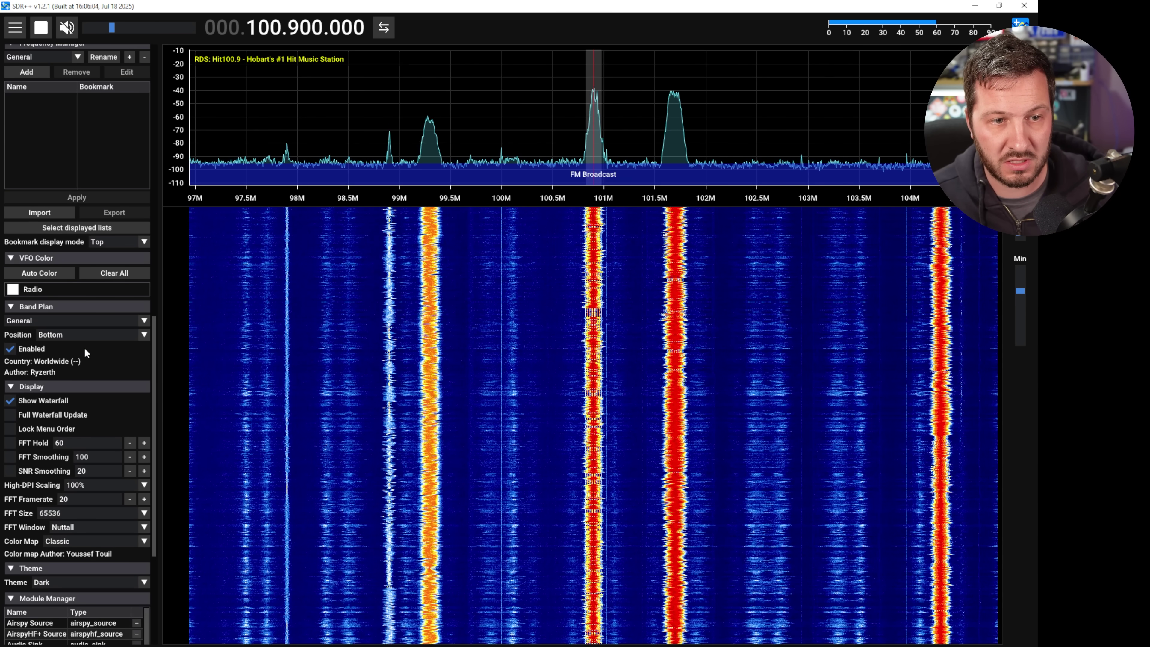
{"action": "scroll", "coordinate": [84, 348], "scroll_direction": "up", "scroll_amount": 15}
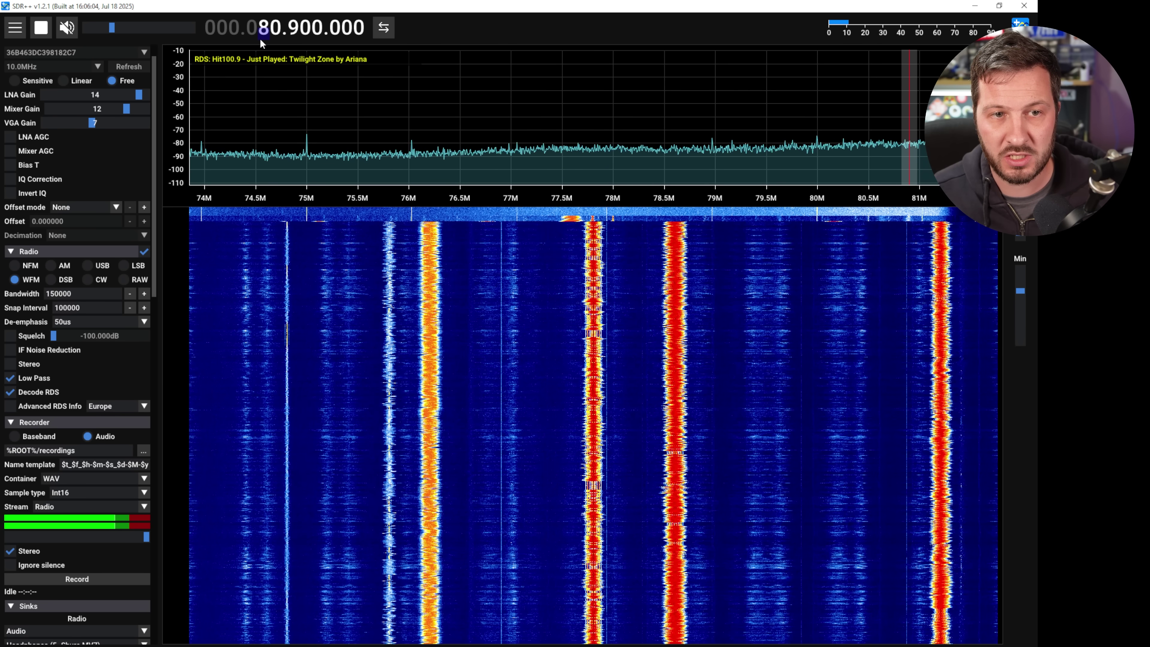
{"action": "scroll", "coordinate": [262, 38], "scroll_direction": "up", "scroll_amount": 5}
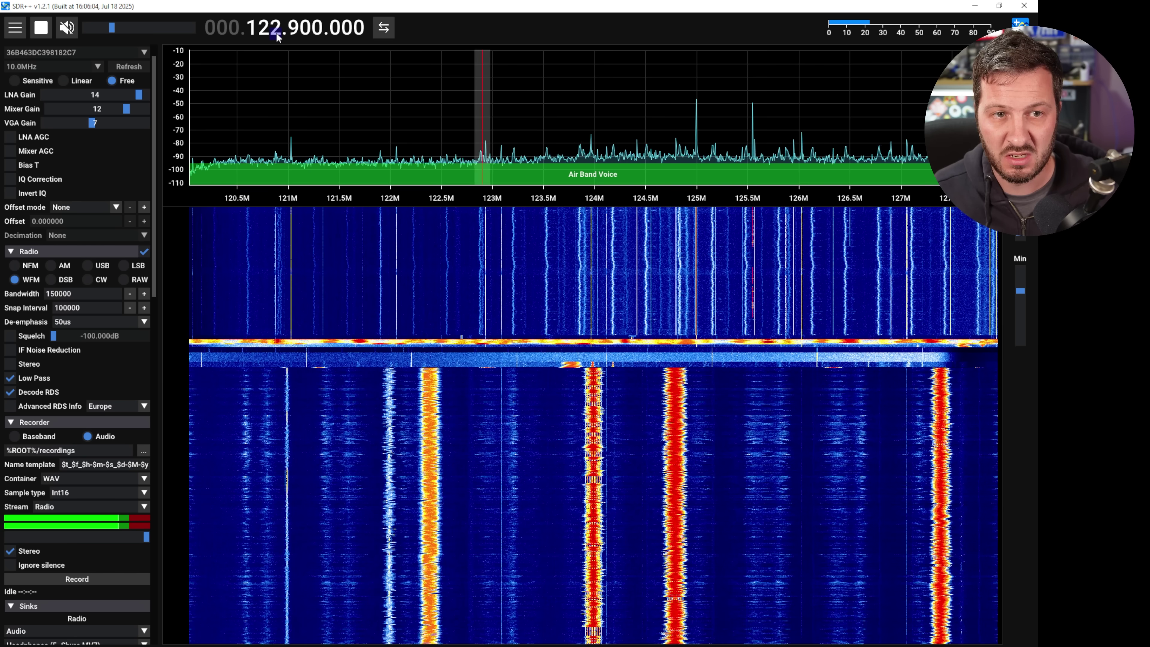
{"action": "scroll", "coordinate": [277, 35], "scroll_direction": "up", "scroll_amount": 4}
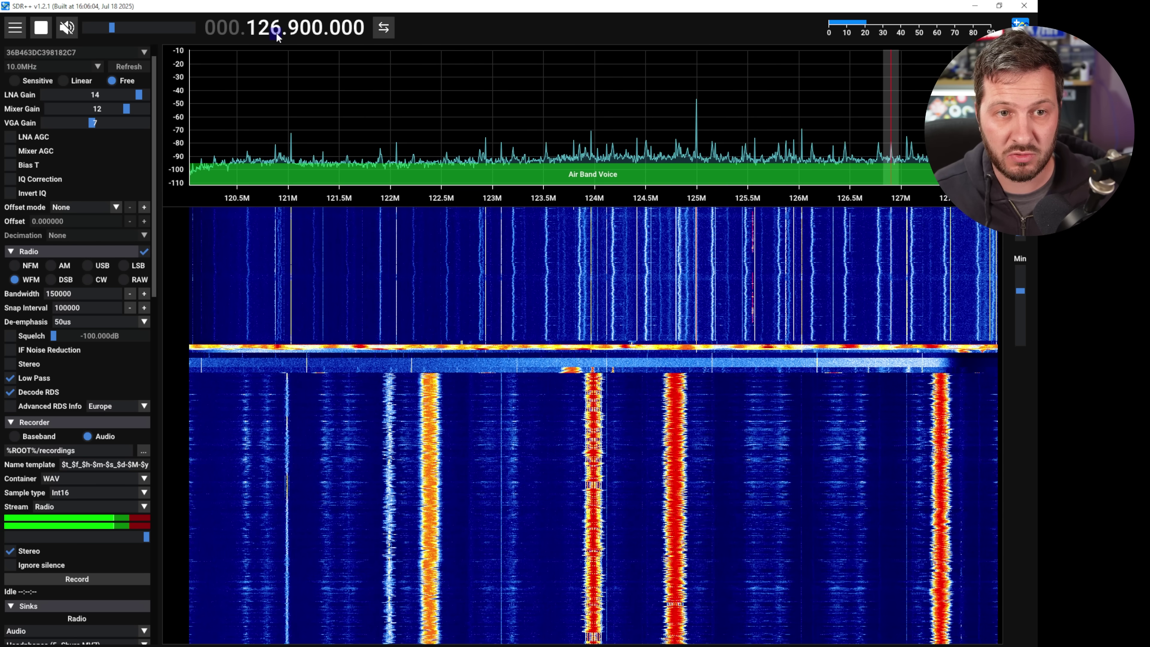
{"action": "scroll", "coordinate": [277, 36], "scroll_direction": "up", "scroll_amount": 1}
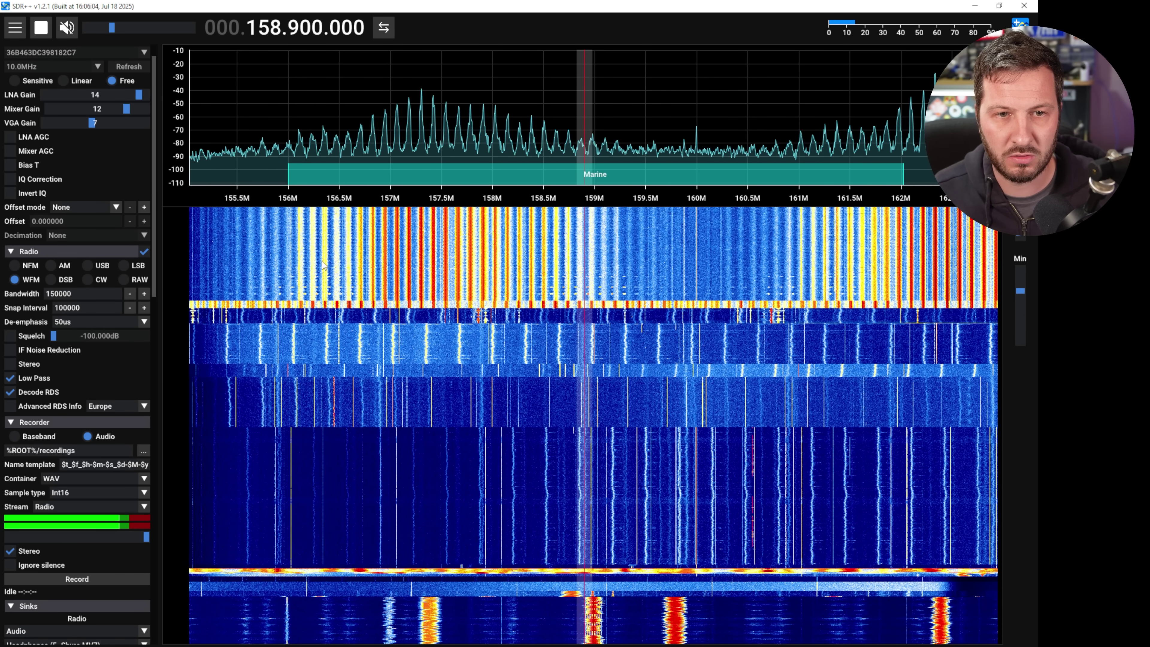
Step: Lower LNA gain to 13, tune to the 156.6 MHz marine signal, and unmute the audio
{"action": "left_click_drag", "start_coordinate": [136, 93], "coordinate": [61, 124]}
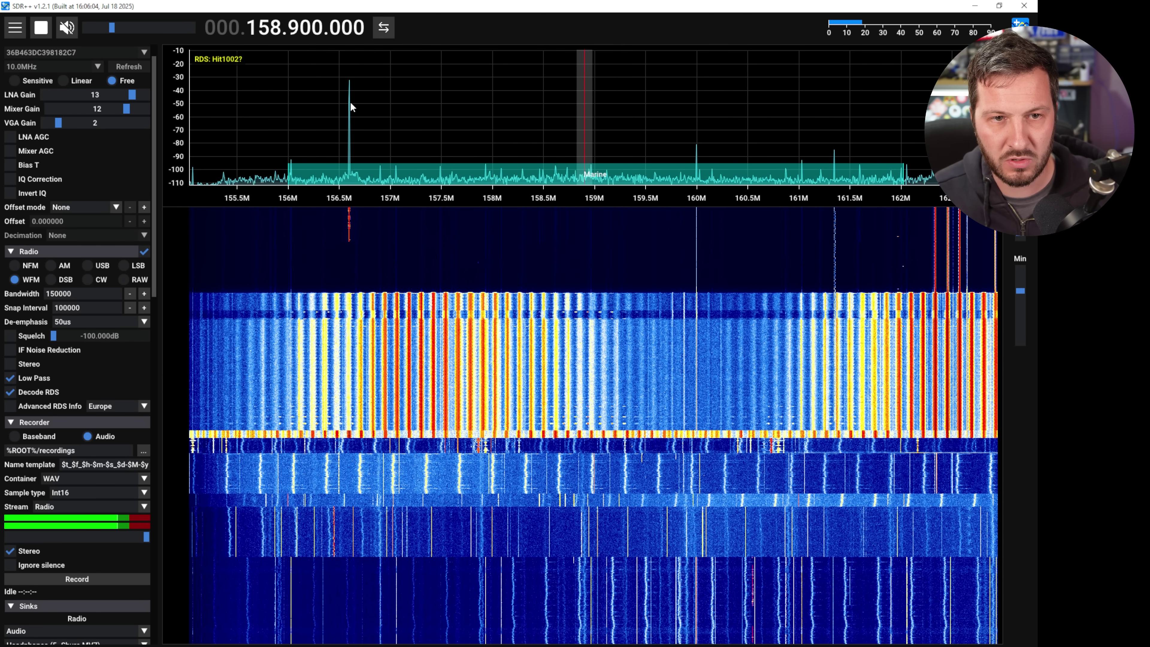
{"action": "left_click", "coordinate": [349, 103]}
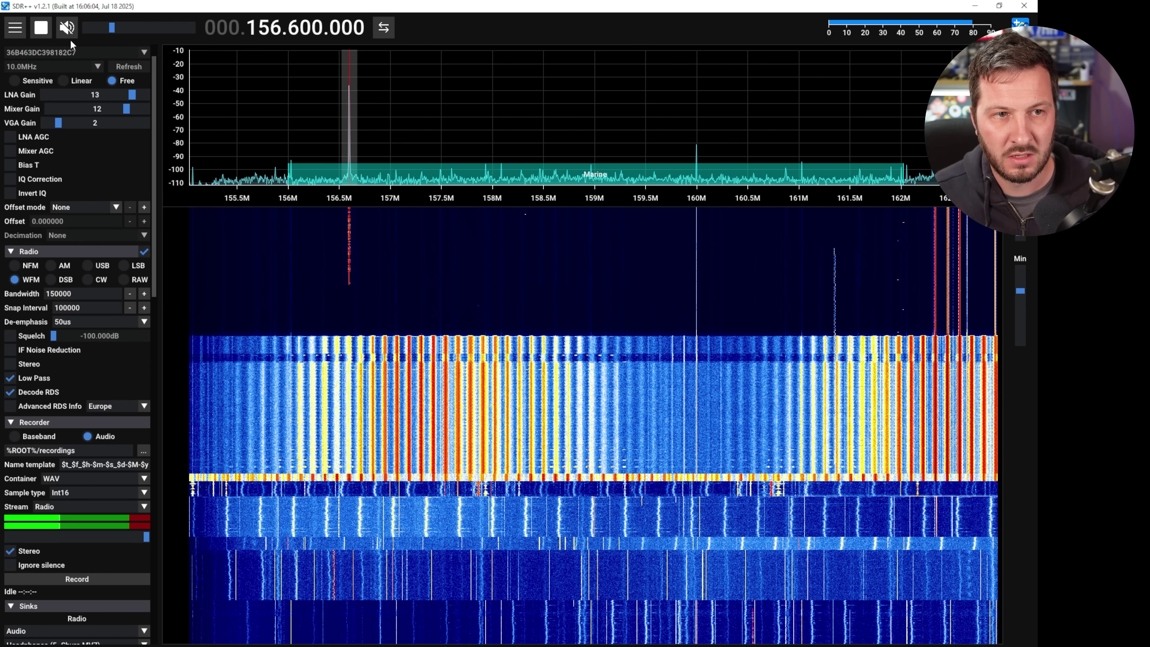
{"action": "left_click", "coordinate": [68, 33]}
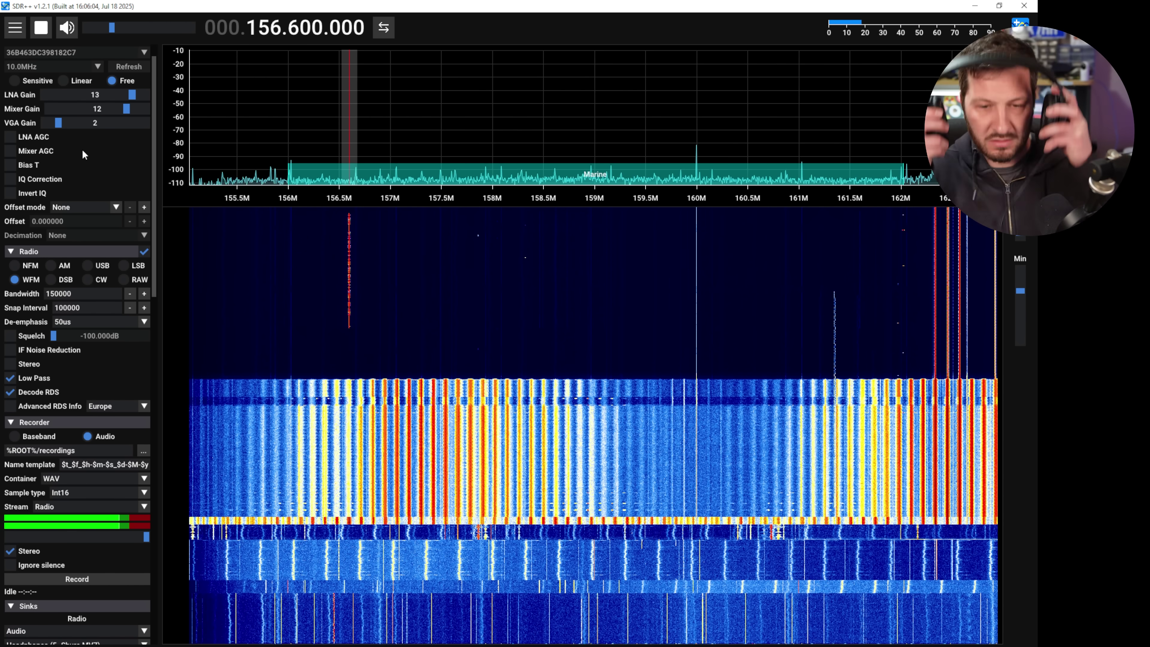
Step: Switch to NFM and retune onto the 156.6 MHz marine signal at 12000 bandwidth
{"action": "left_click", "coordinate": [29, 268]}
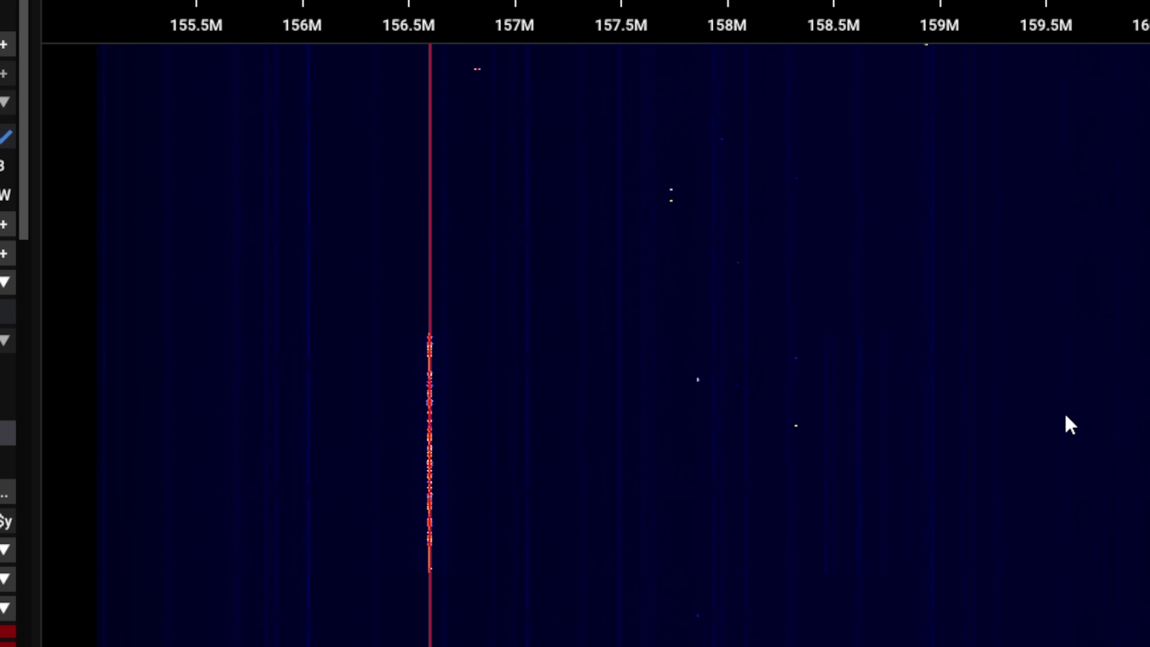
{"action": "left_click", "coordinate": [1114, 426]}
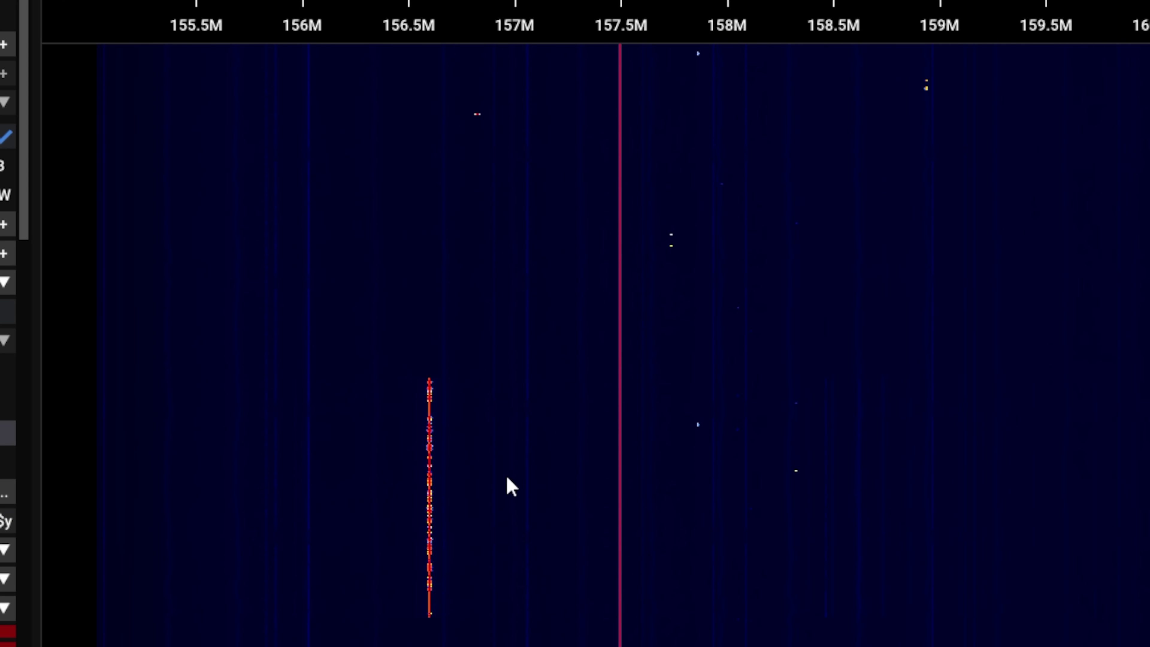
{"action": "left_click", "coordinate": [429, 490]}
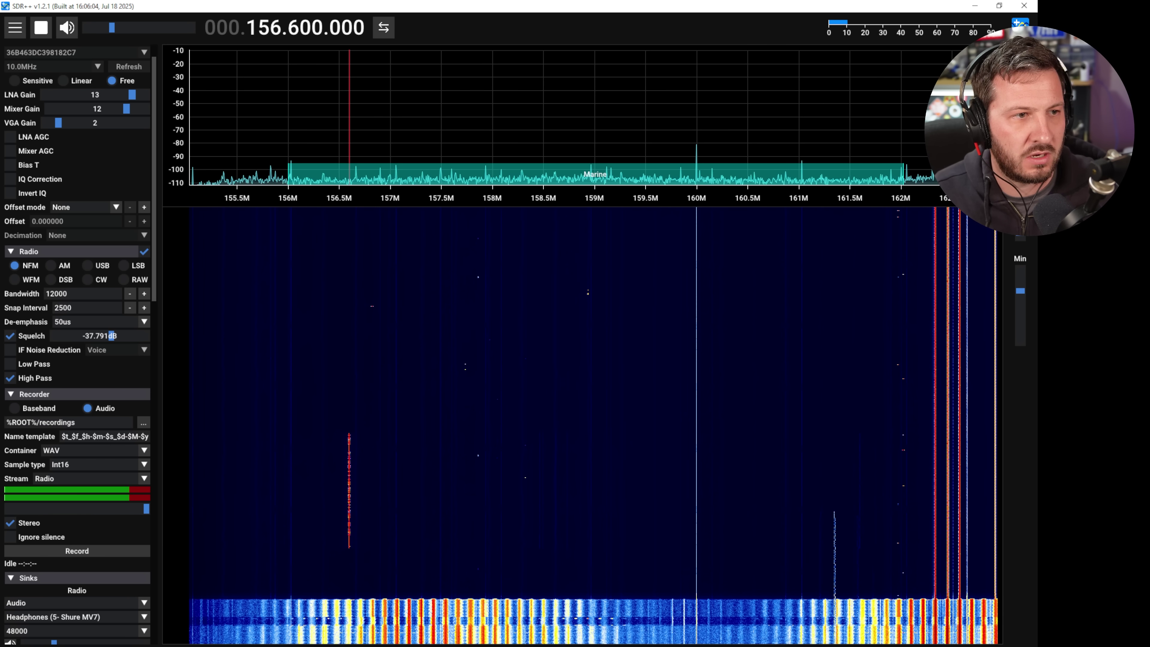
Step: Adjust the Zoom slider so the spectrum spans roughly 155.5–163.5 MHz around 156.6 MHz
{"action": "left_click_drag", "start_coordinate": [1021, 118], "coordinate": [1025, 118]}
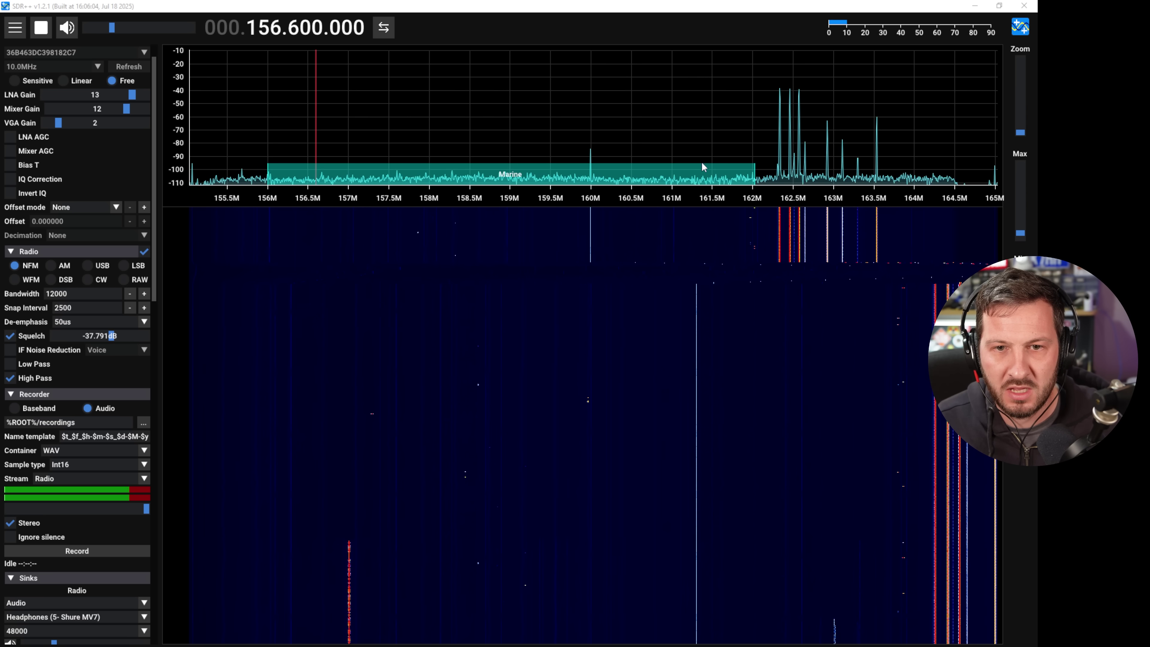
{"action": "left_click_drag", "start_coordinate": [1021, 137], "coordinate": [1022, 130]}
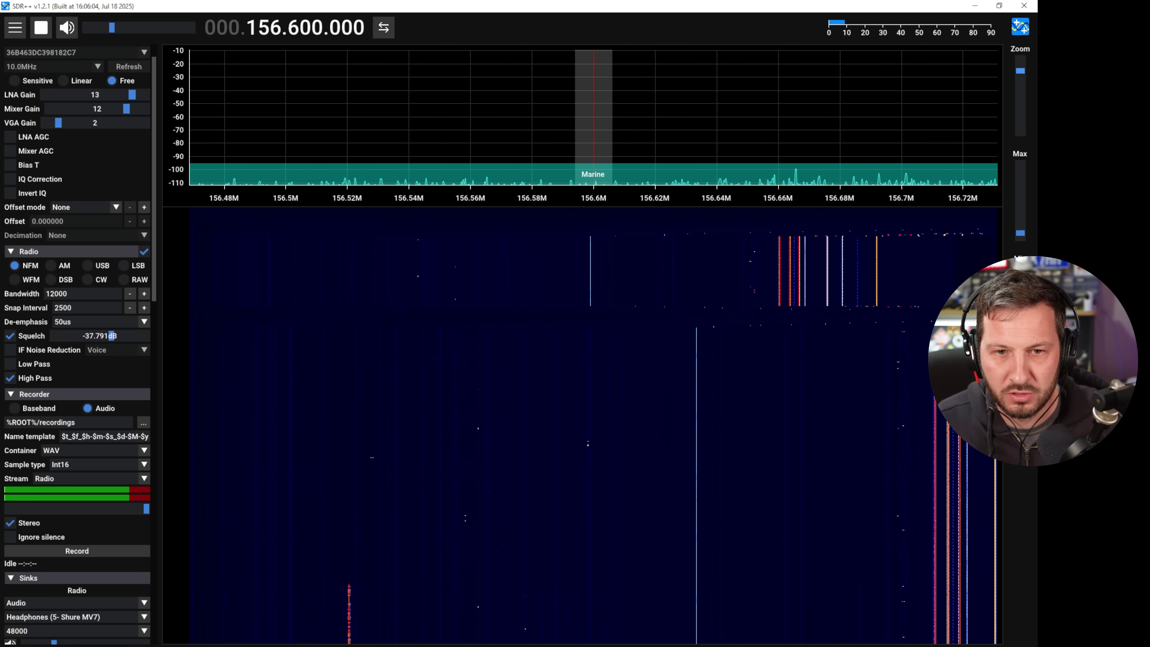
{"action": "left_click_drag", "start_coordinate": [1021, 71], "coordinate": [1021, 71]}
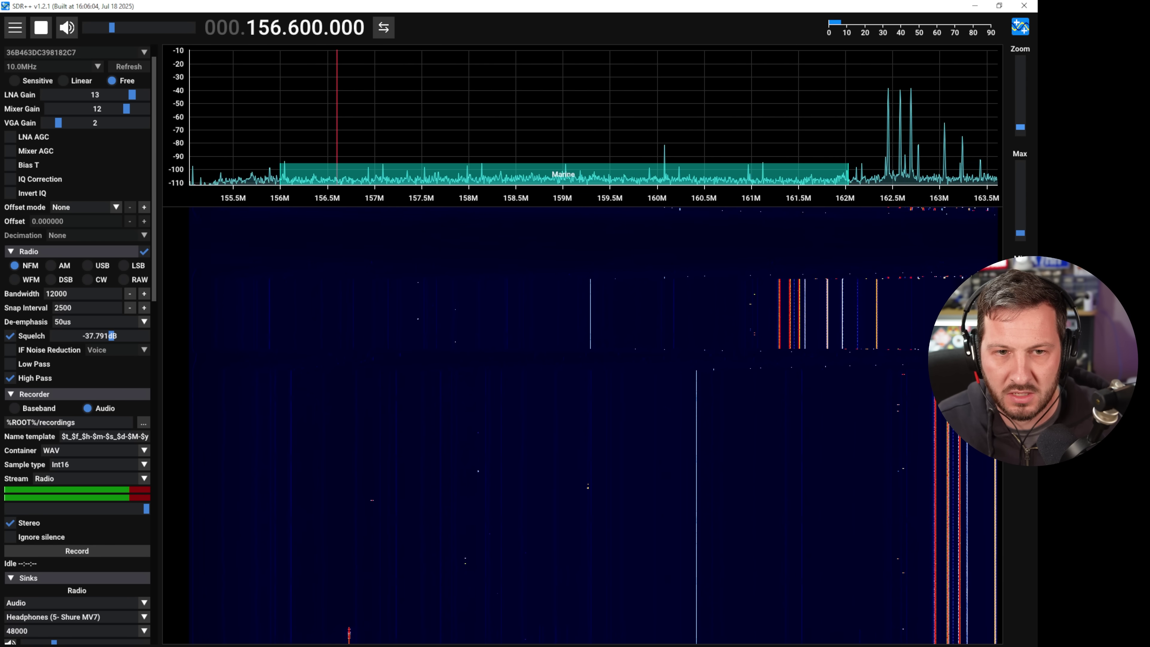